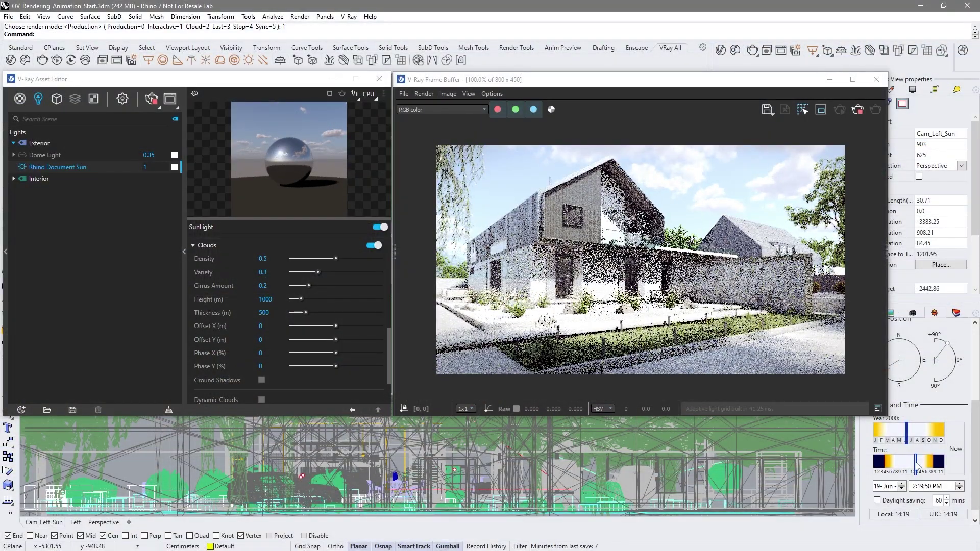
Step: Return to OV_Rendering_Animation_Start.3dm in four viewports, viewed through the Cam_Left_Sun camera
{"action": "left_click_drag", "start_coordinate": [916, 464], "coordinate": [899, 465]}
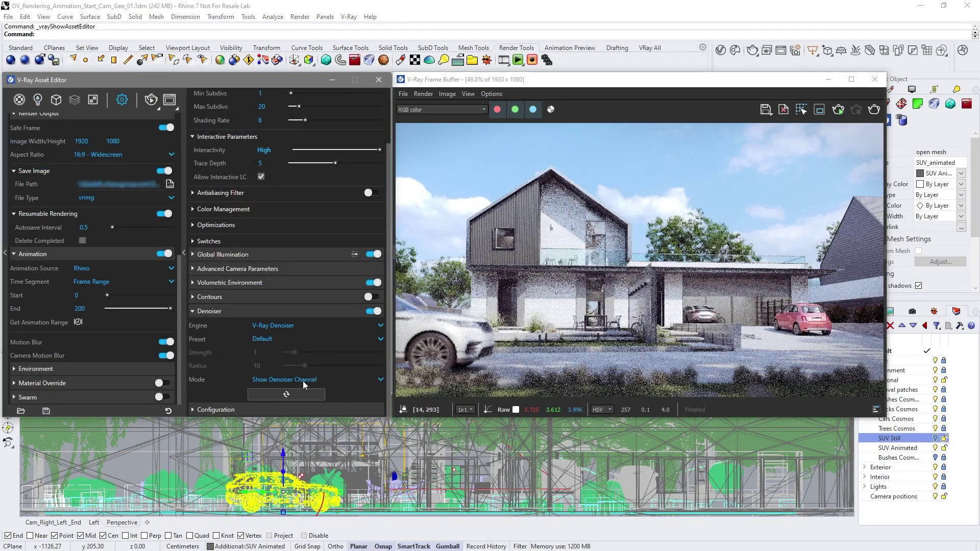
{"action": "left_click", "coordinate": [303, 381]}
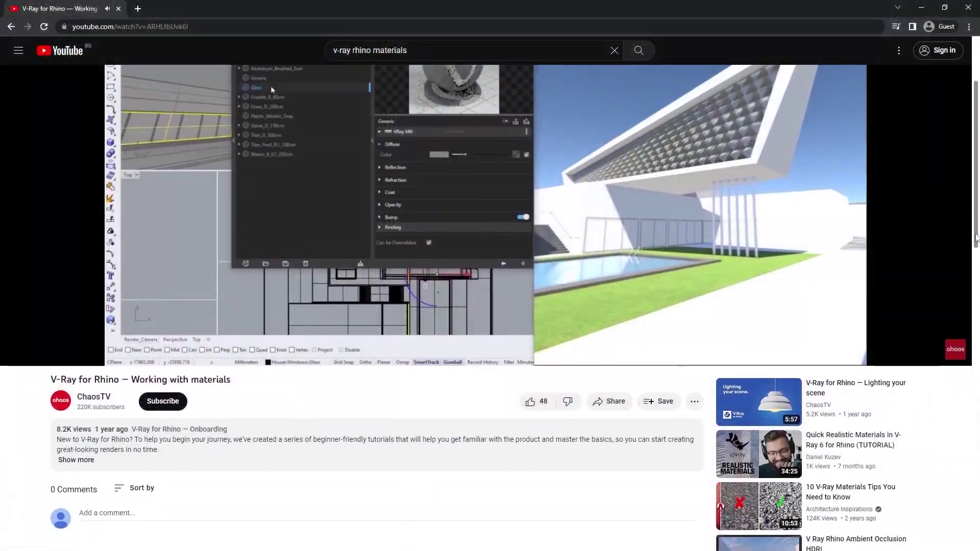
{"action": "scroll", "coordinate": [977, 237], "scroll_direction": "down", "scroll_amount": 5}
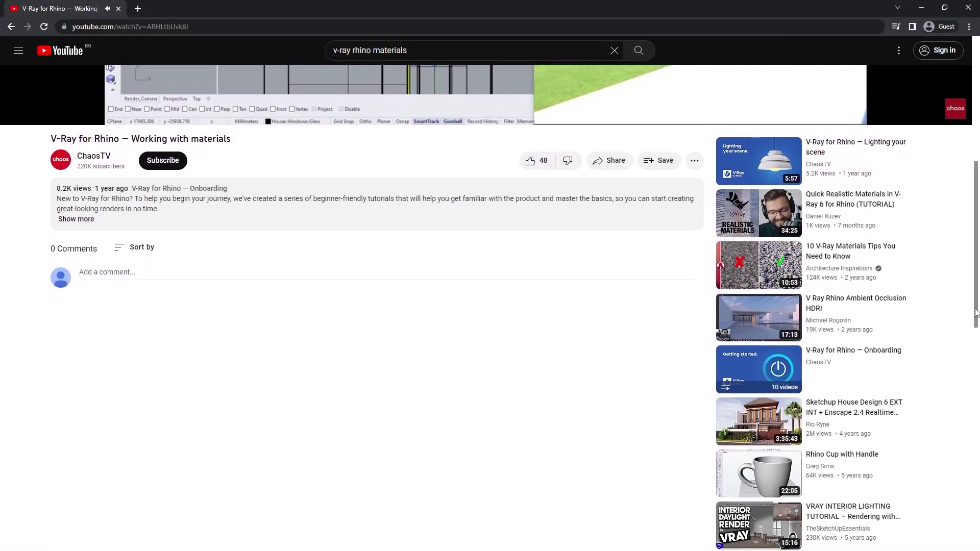
{"action": "left_click", "coordinate": [80, 220]}
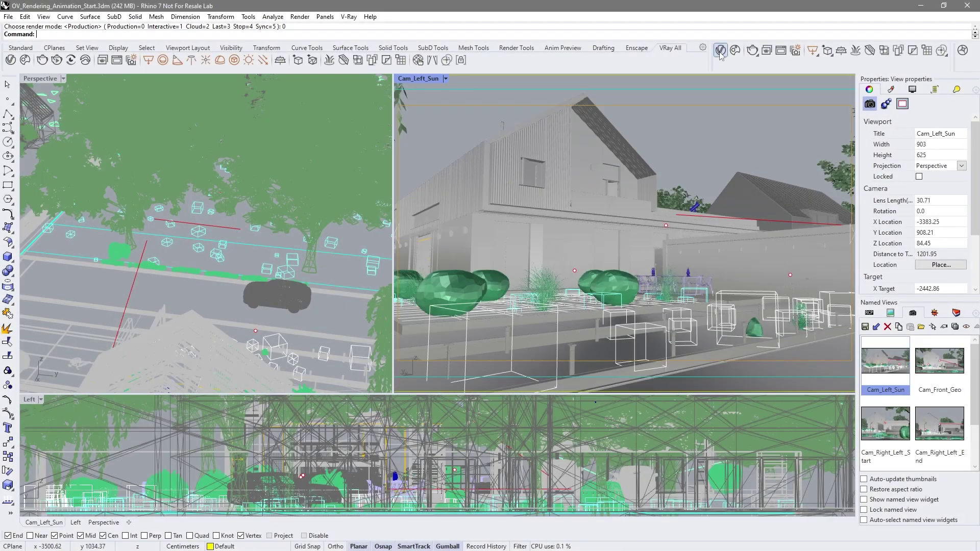
Step: Enable the NVIDIA AI denoiser with Rapid update effects
{"action": "left_click_drag", "start_coordinate": [710, 51], "coordinate": [711, 52]}
{"action": "left_click", "coordinate": [170, 196]}
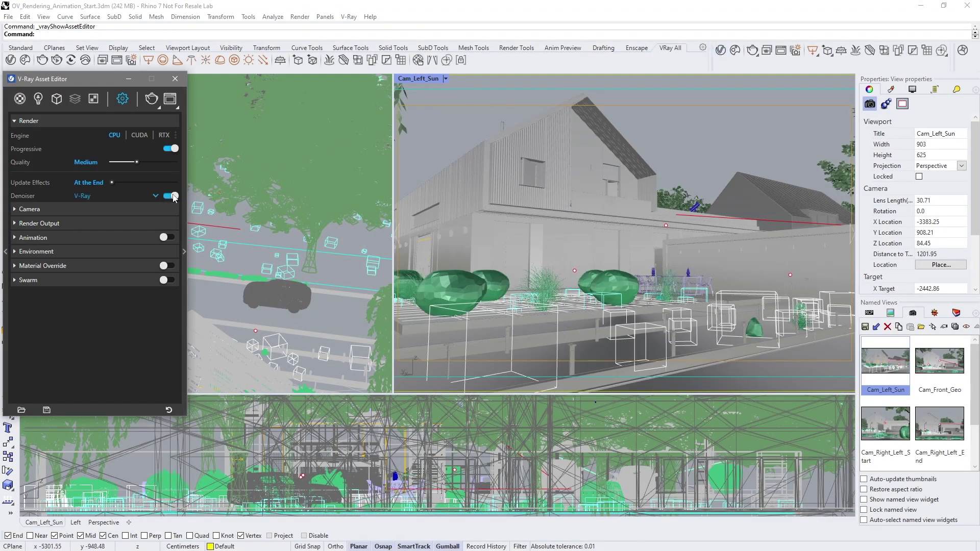
{"action": "left_click", "coordinate": [156, 196]}
{"action": "left_click", "coordinate": [104, 221]}
{"action": "left_click_drag", "start_coordinate": [111, 182], "coordinate": [179, 180]}
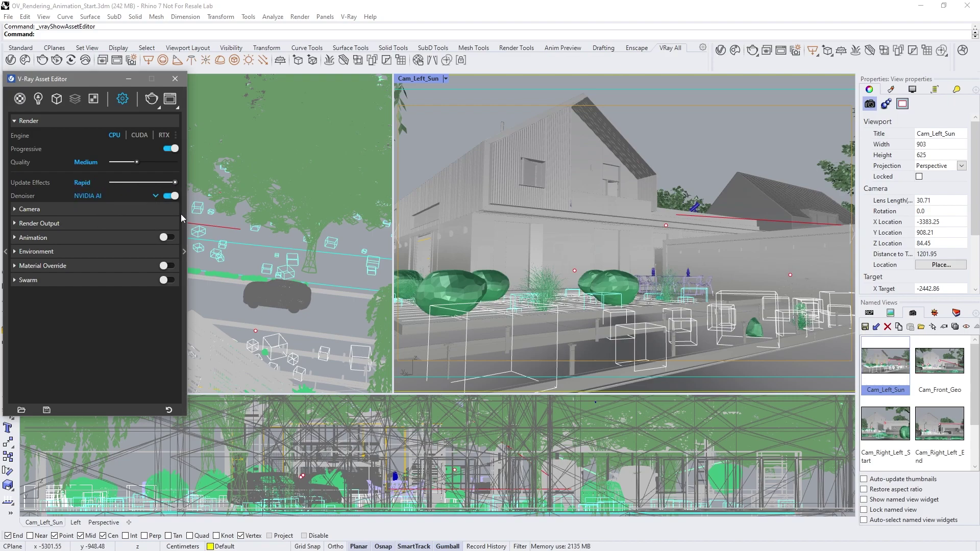
Step: Allow the interactive light cache and set the Noise Limit to 0.5
{"action": "left_click", "coordinate": [184, 252]}
{"action": "left_click", "coordinate": [231, 203]}
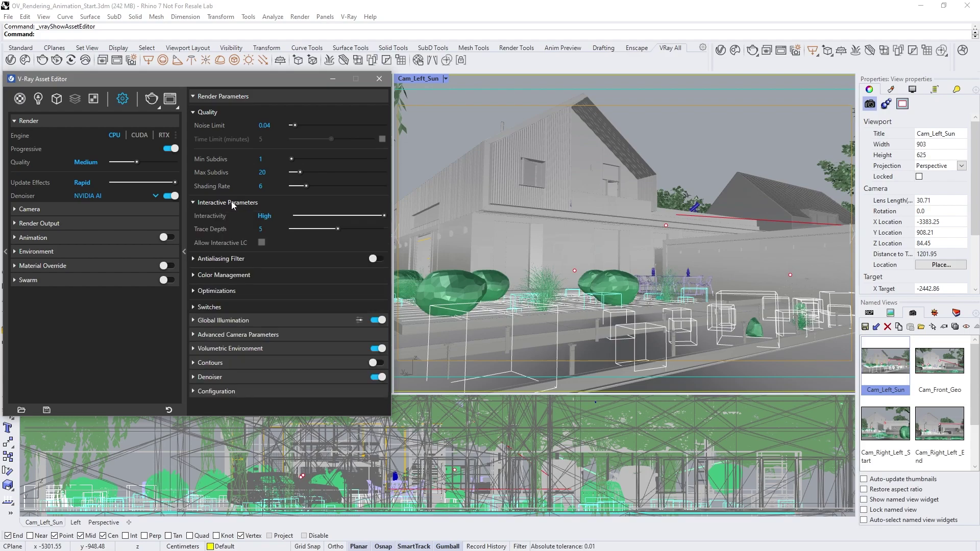
{"action": "left_click", "coordinate": [261, 242]}
{"action": "double_click", "coordinate": [271, 125]}
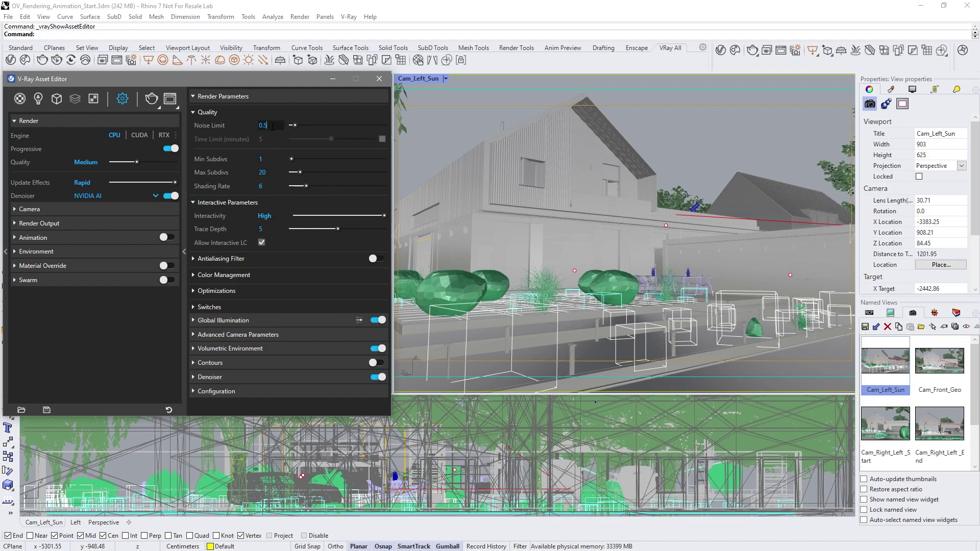
{"action": "key", "text": "Return"}
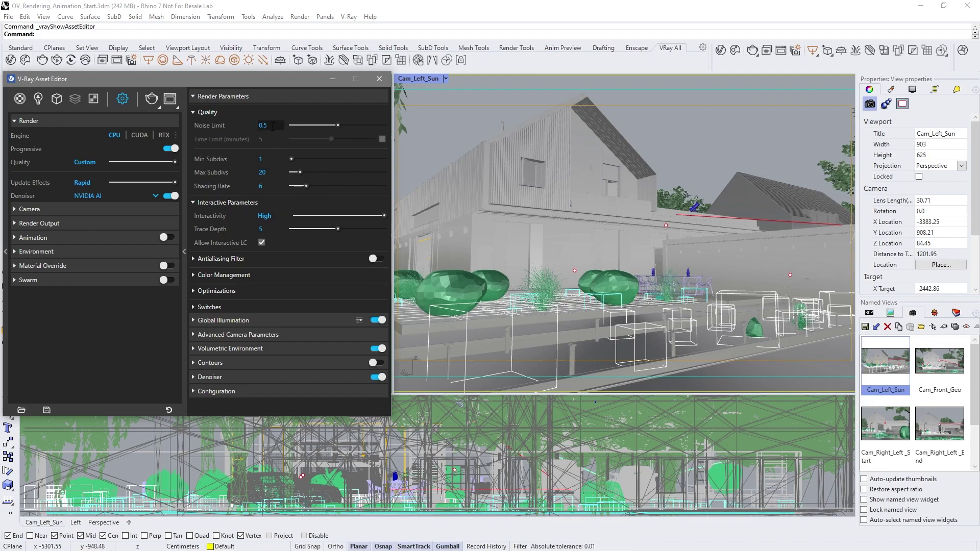
{"action": "left_click", "coordinate": [158, 108]}
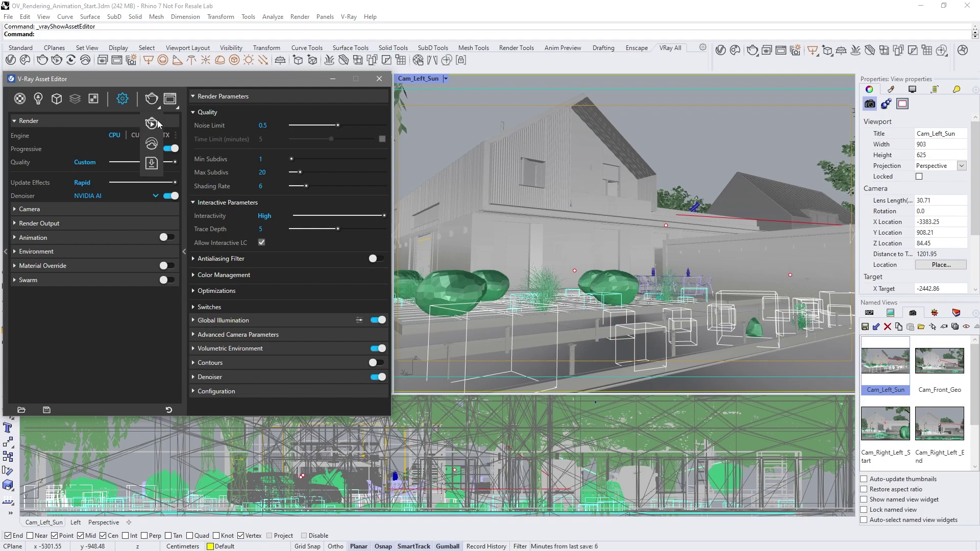
Step: Start an interactive render and turn on clouds for the SunLight
{"action": "left_click", "coordinate": [152, 123]}
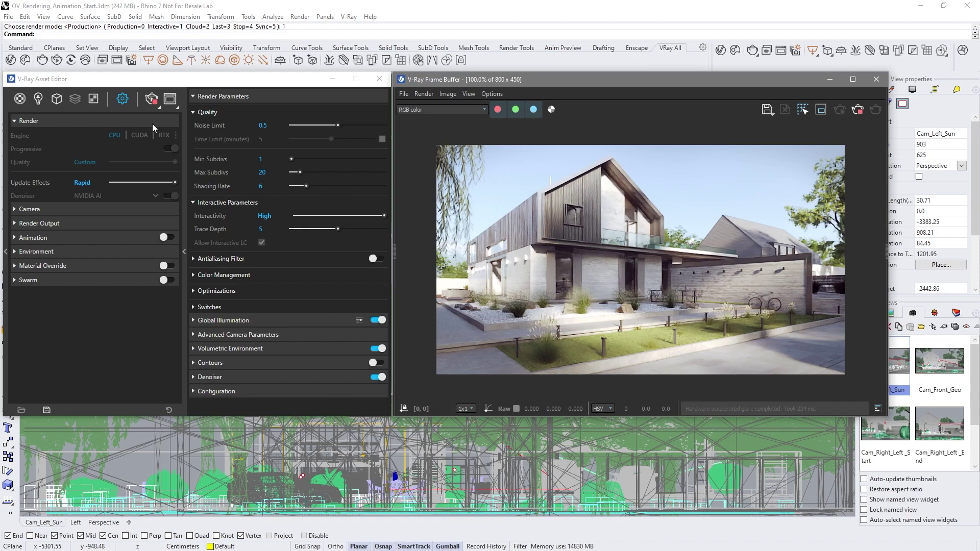
{"action": "left_click", "coordinate": [39, 98]}
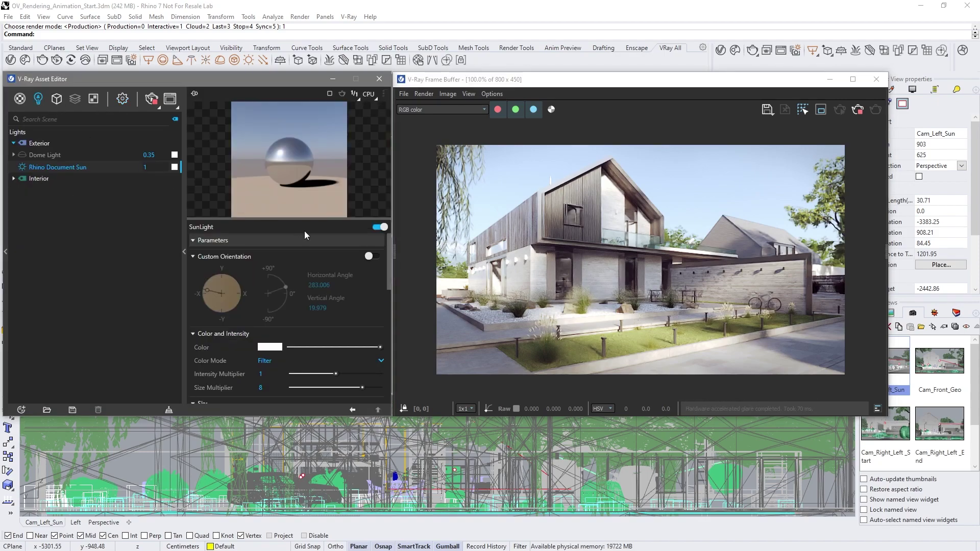
{"action": "left_click_drag", "start_coordinate": [389, 261], "coordinate": [386, 352]}
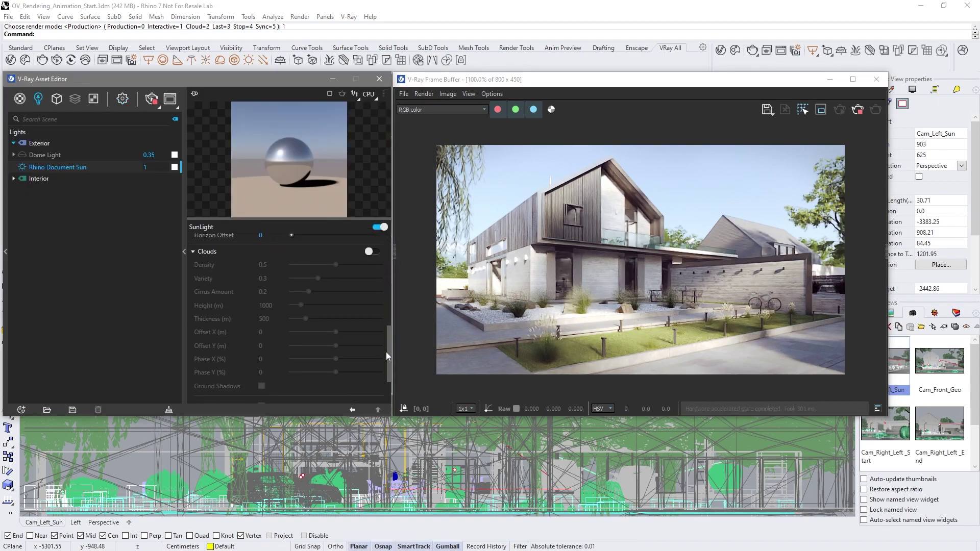
{"action": "left_click", "coordinate": [375, 247]}
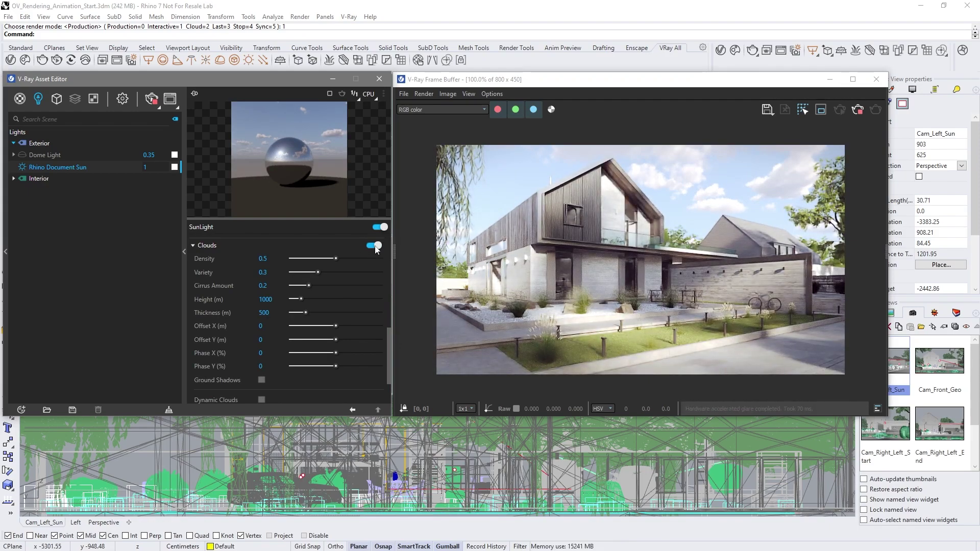
Step: Set the sun time to 3:01 PM on 19 June
{"action": "left_click", "coordinate": [934, 313]}
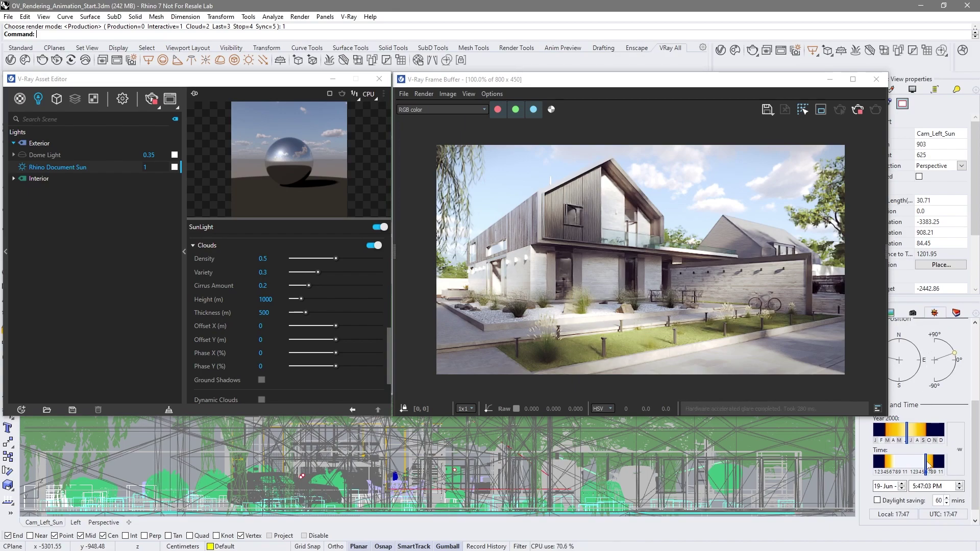
{"action": "left_click_drag", "start_coordinate": [927, 462], "coordinate": [917, 466]}
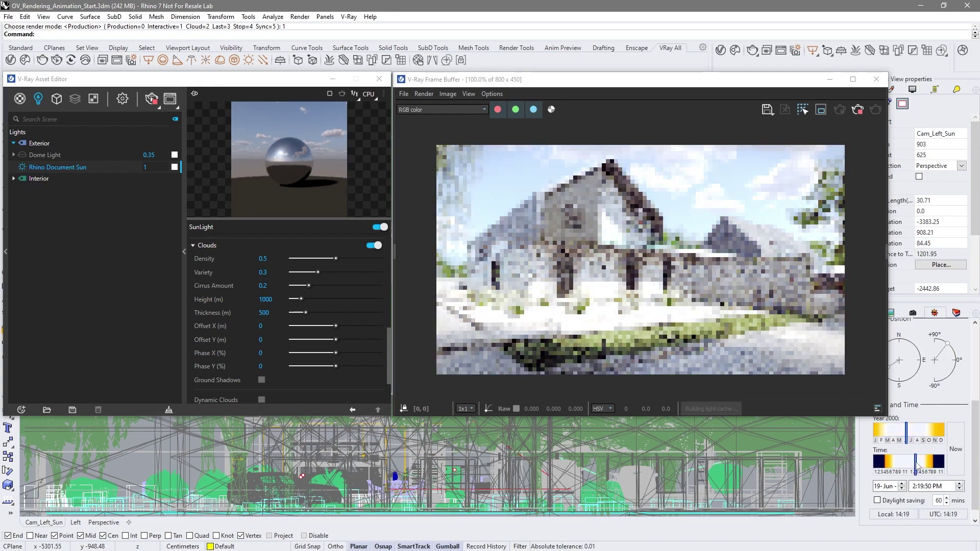
{"action": "left_click_drag", "start_coordinate": [917, 466], "coordinate": [897, 466]}
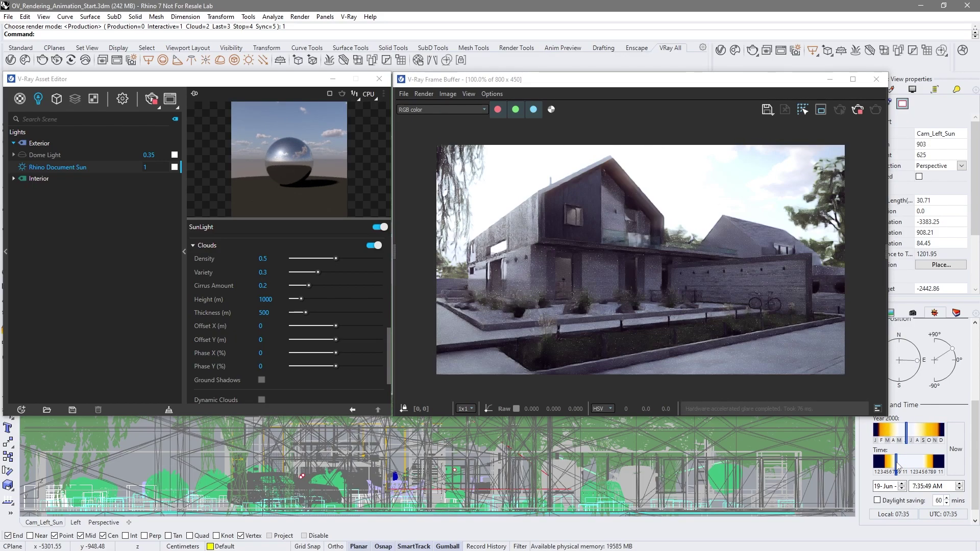
{"action": "left_click_drag", "start_coordinate": [898, 466], "coordinate": [922, 466]}
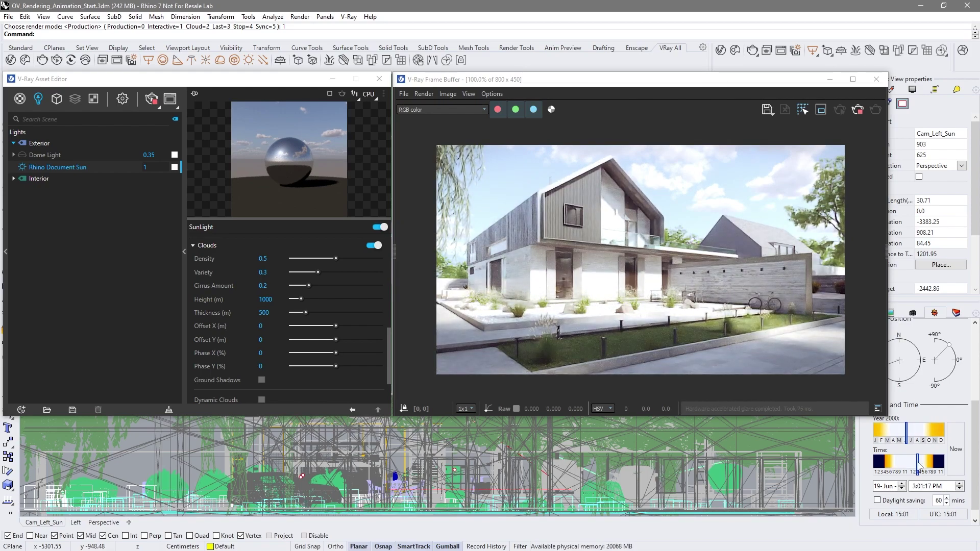
Step: Set cloud Density 0.3, Variety 0.7, Cirrus Amount 0.7, and Phase X and Y to 25
{"action": "left_click", "coordinate": [263, 259]}
{"action": "type", "text": "0.3"}
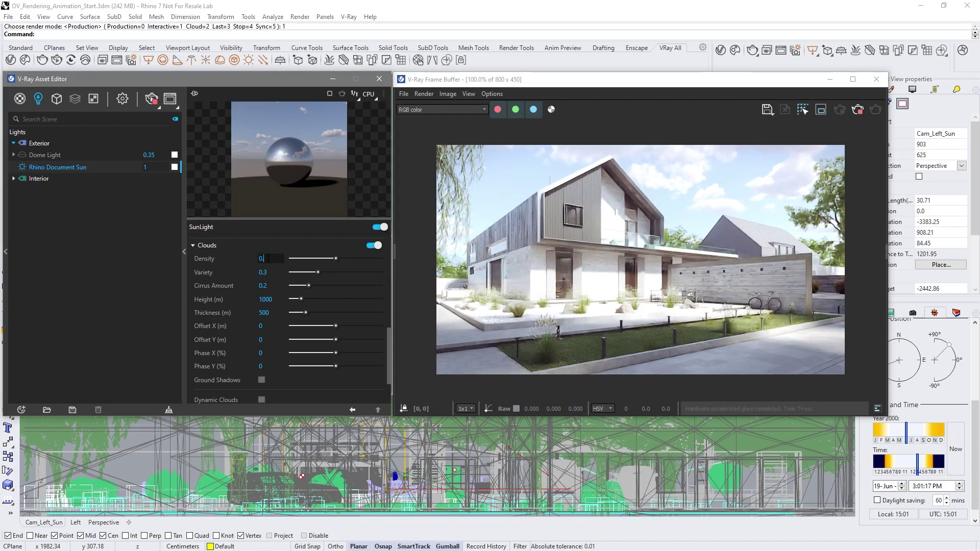
{"action": "left_click", "coordinate": [272, 272]}
{"action": "type", "text": "0.7"}
{"action": "left_click", "coordinate": [275, 286]}
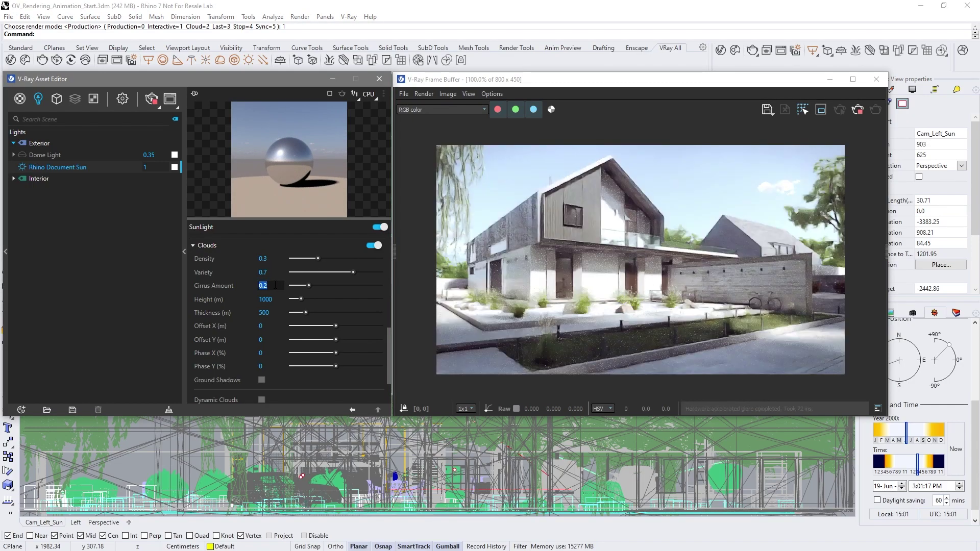
{"action": "type", "text": "0.7"}
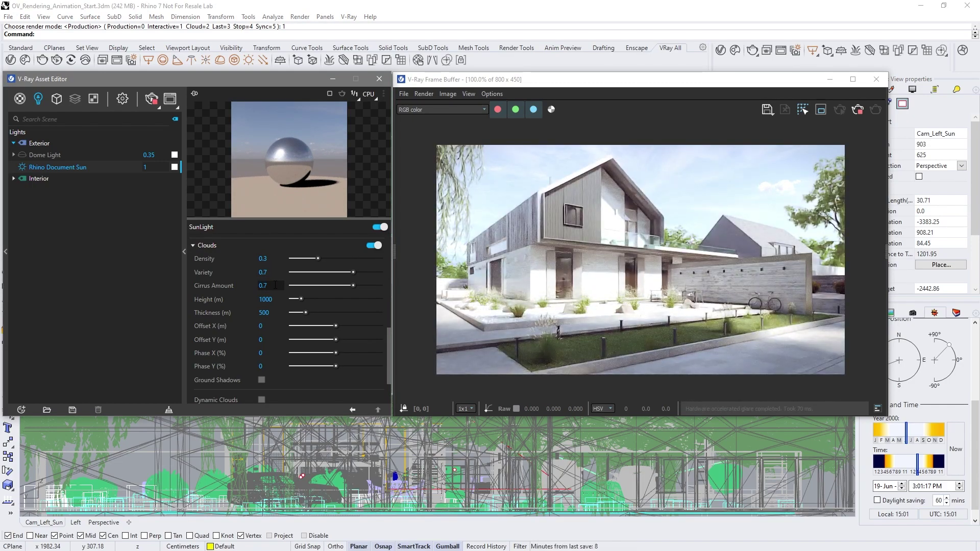
{"action": "left_click", "coordinate": [272, 353]}
{"action": "type", "text": "25"}
{"action": "left_click", "coordinate": [272, 366]}
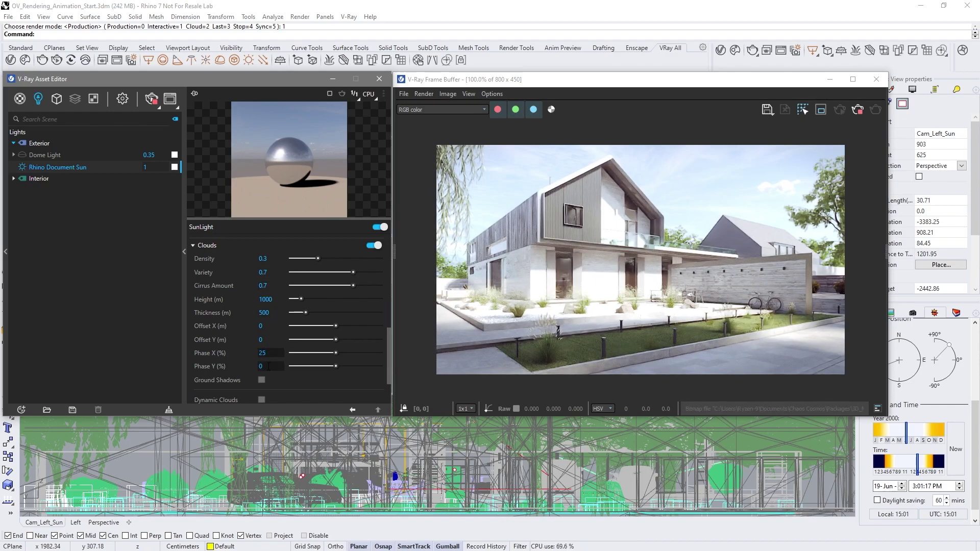
{"action": "type", "text": "25"}
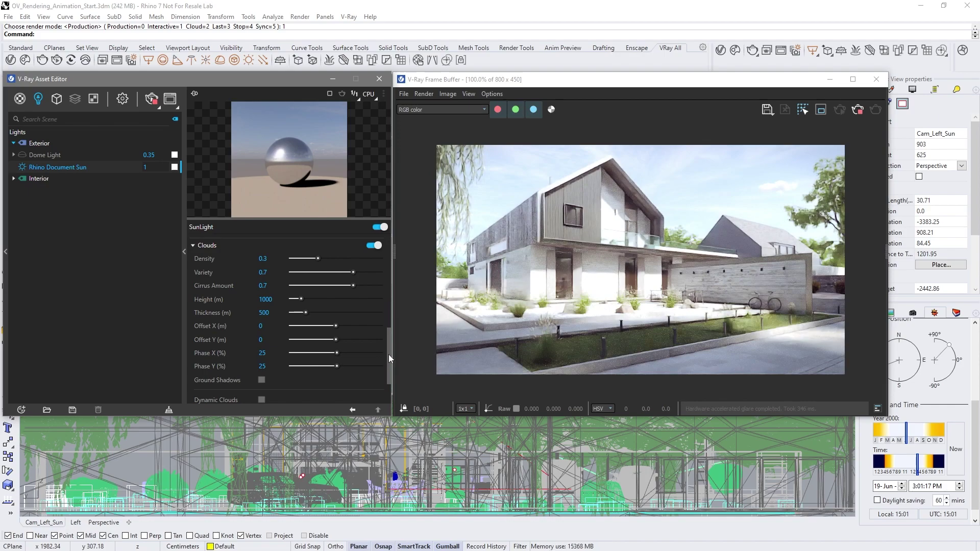
Step: Make the clouds dynamic with wind direction 180 and speed 0.7, then re-render
{"action": "left_click_drag", "start_coordinate": [388, 354], "coordinate": [391, 379]}
{"action": "left_click", "coordinate": [261, 343]}
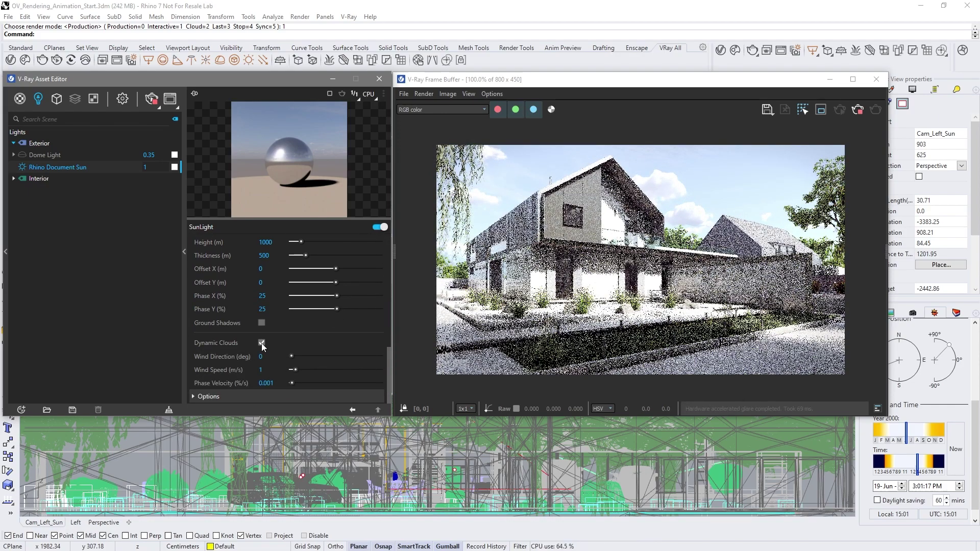
{"action": "left_click", "coordinate": [266, 354]}
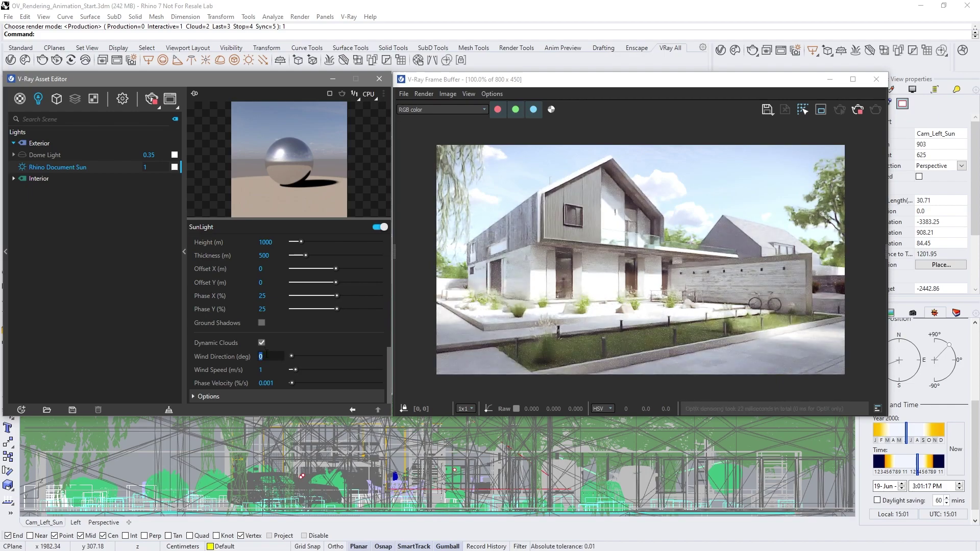
{"action": "key", "text": "Return"}
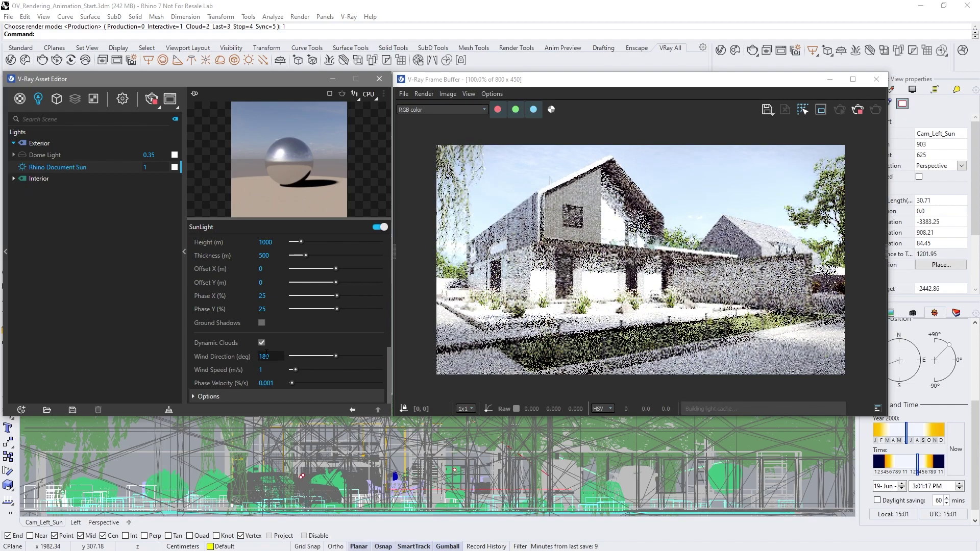
{"action": "left_click", "coordinate": [268, 368]}
{"action": "double_click", "coordinate": [269, 368]}
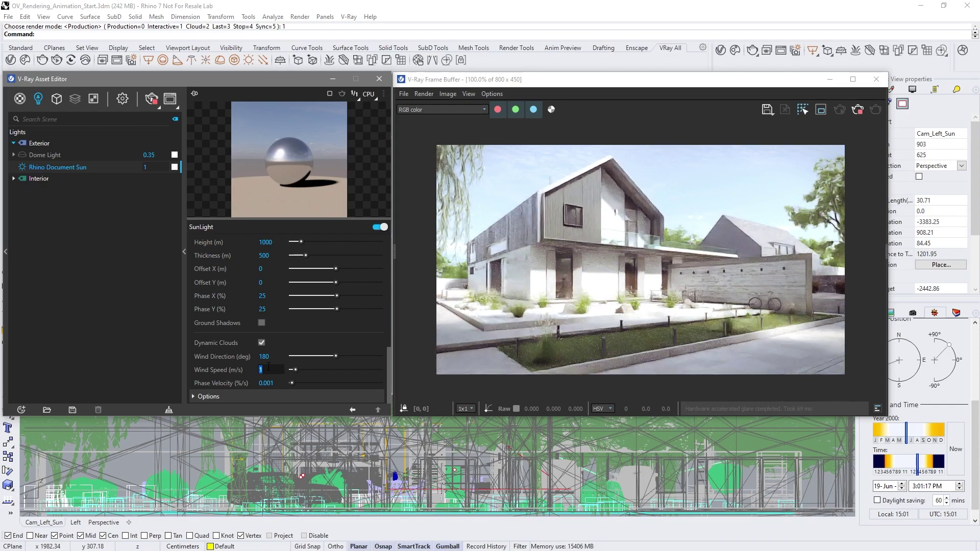
{"action": "type", "text": "0.7"}
{"action": "key", "text": "Return"}
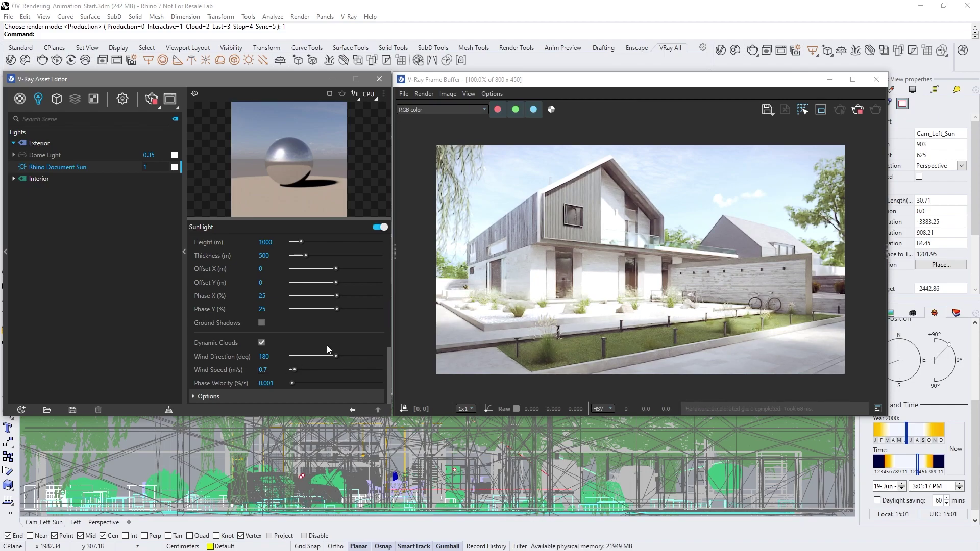
{"action": "left_click", "coordinate": [857, 110]}
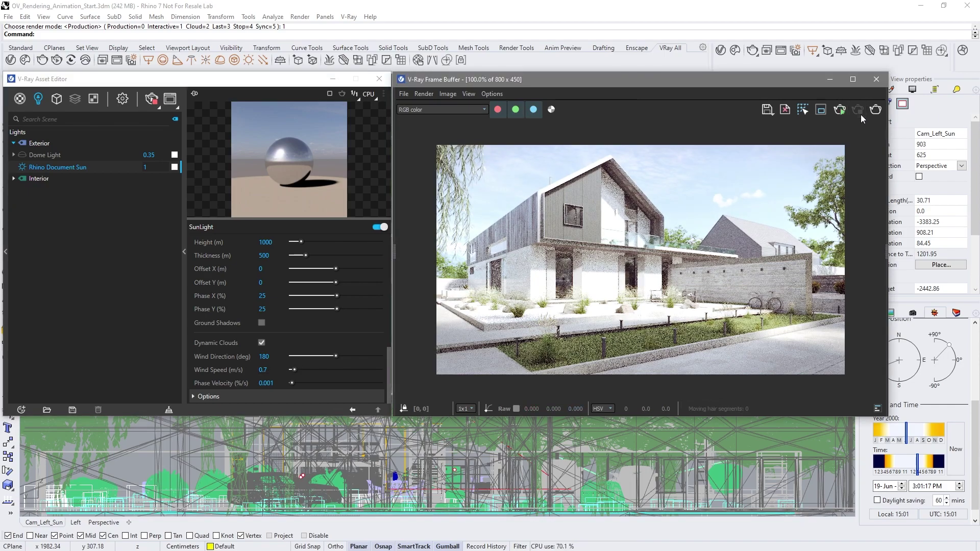
Step: Create a One Day Sun Animation from 8:00 AM to 6:00 PM, every 3 minutes, through Cam_Left_Sun
{"action": "left_click", "coordinate": [516, 47]}
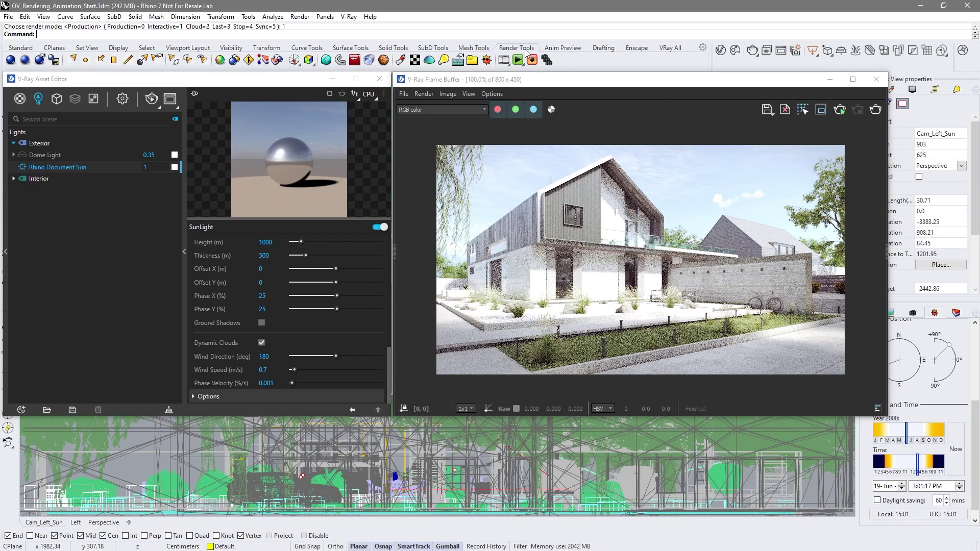
{"action": "left_click", "coordinate": [509, 66]}
{"action": "left_click", "coordinate": [506, 80]}
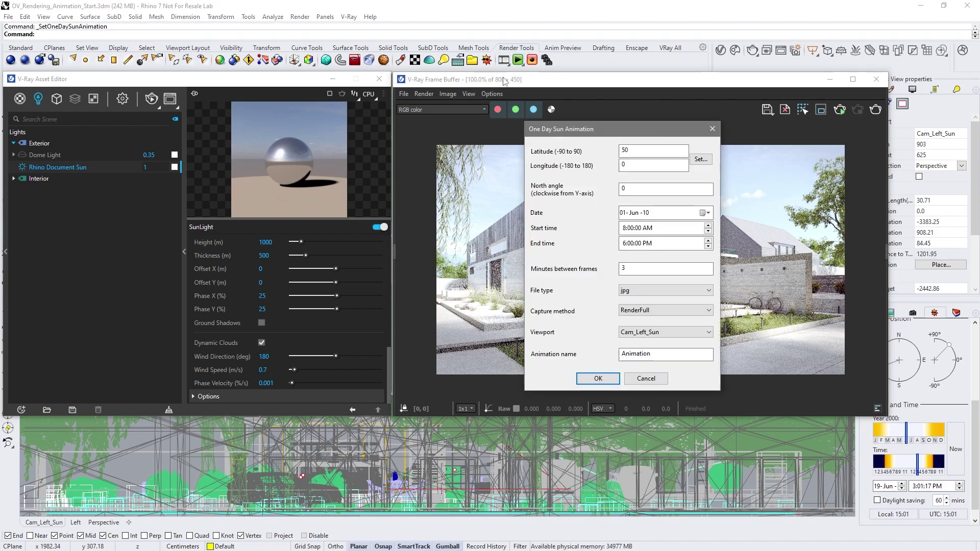
{"action": "left_click", "coordinate": [646, 228]}
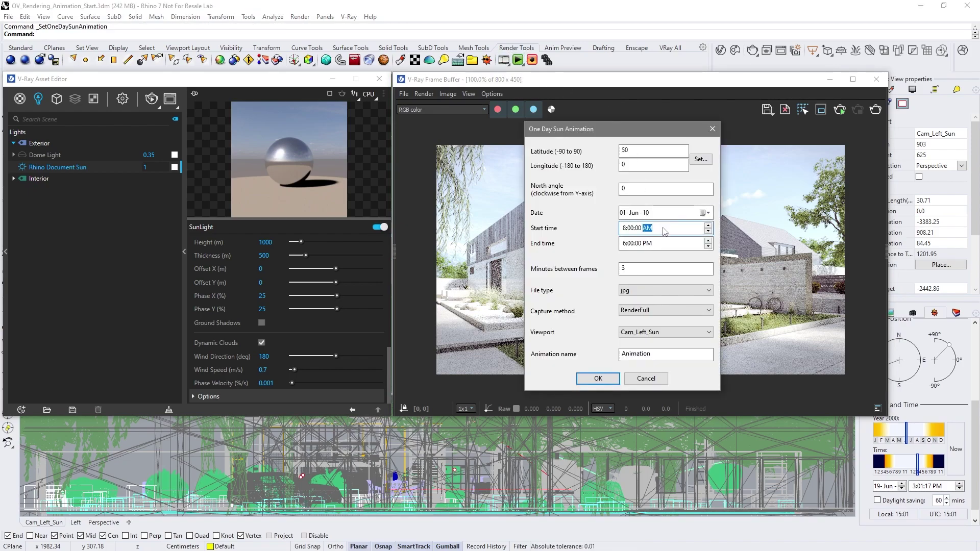
{"action": "left_click", "coordinate": [663, 245]}
{"action": "left_click", "coordinate": [662, 267]}
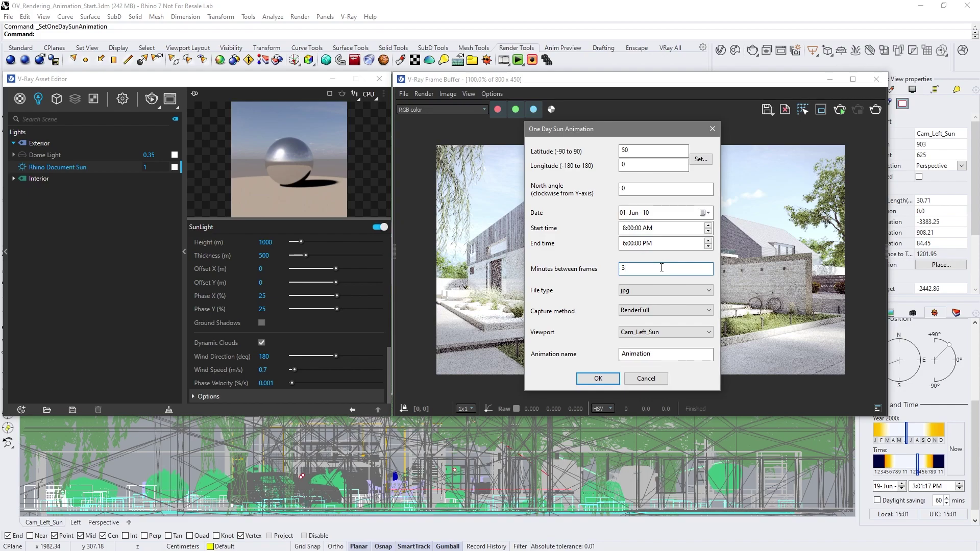
{"action": "left_click", "coordinate": [665, 332]}
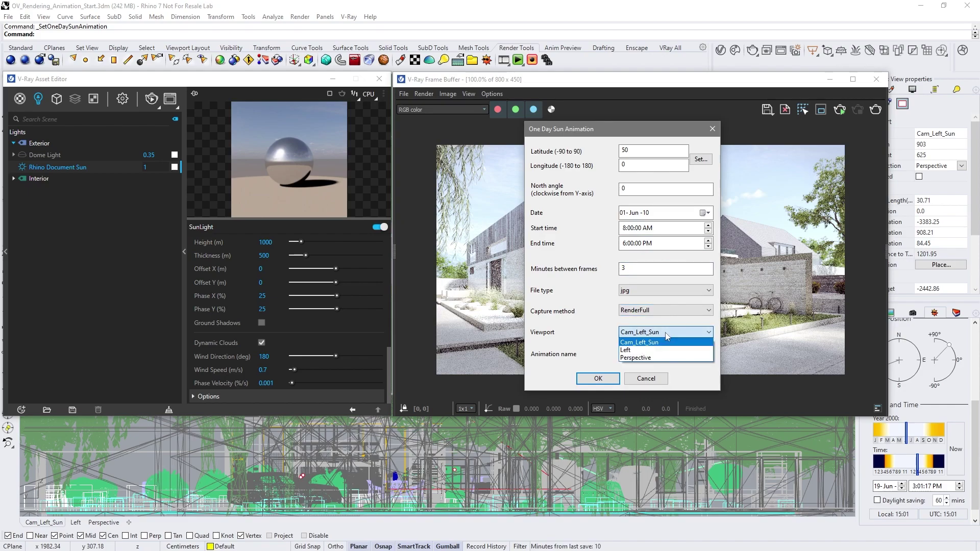
{"action": "left_click", "coordinate": [667, 335]}
{"action": "left_click", "coordinate": [600, 379]}
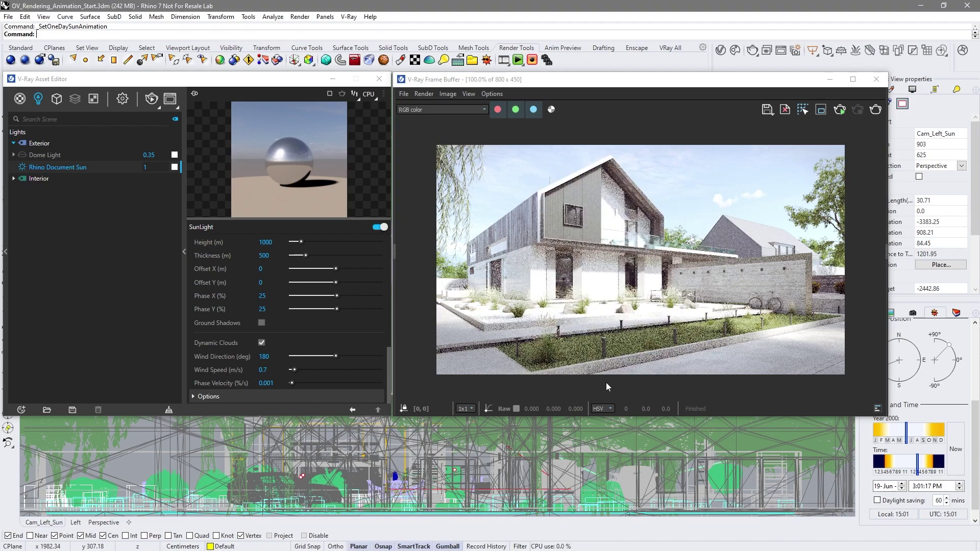
Step: Switch the denoiser to V-Ray and set the output size to 1920×1080
{"action": "left_click", "coordinate": [122, 99]}
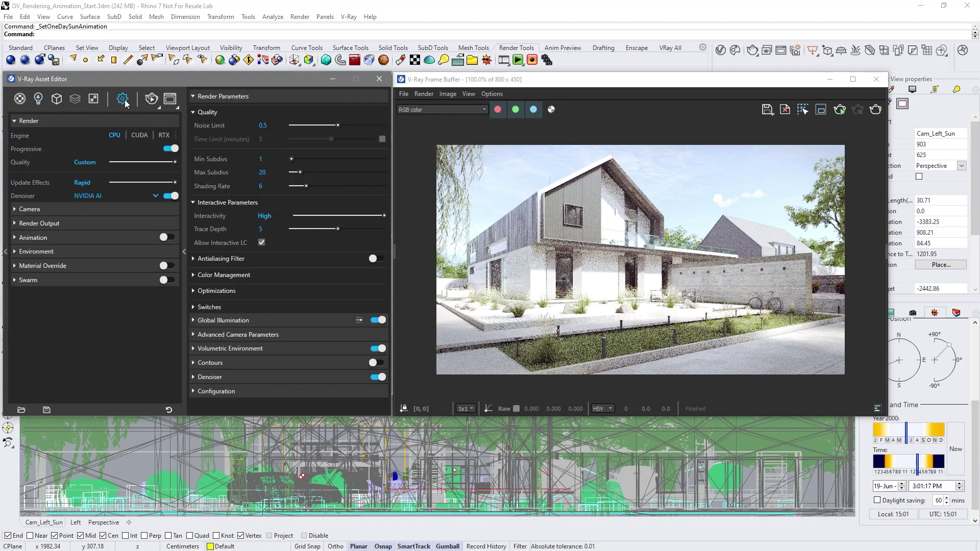
{"action": "left_click", "coordinate": [155, 195]}
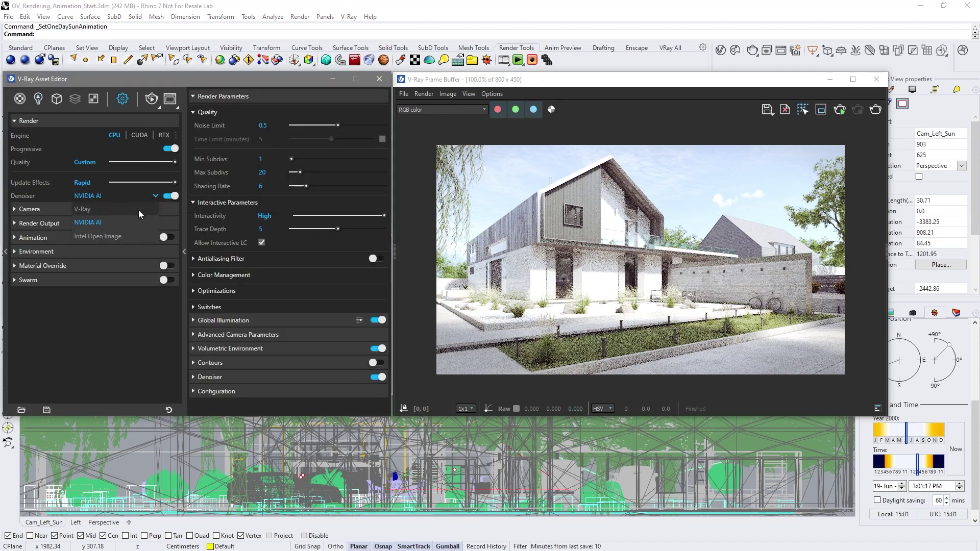
{"action": "left_click", "coordinate": [139, 210]}
{"action": "left_click", "coordinate": [120, 223]}
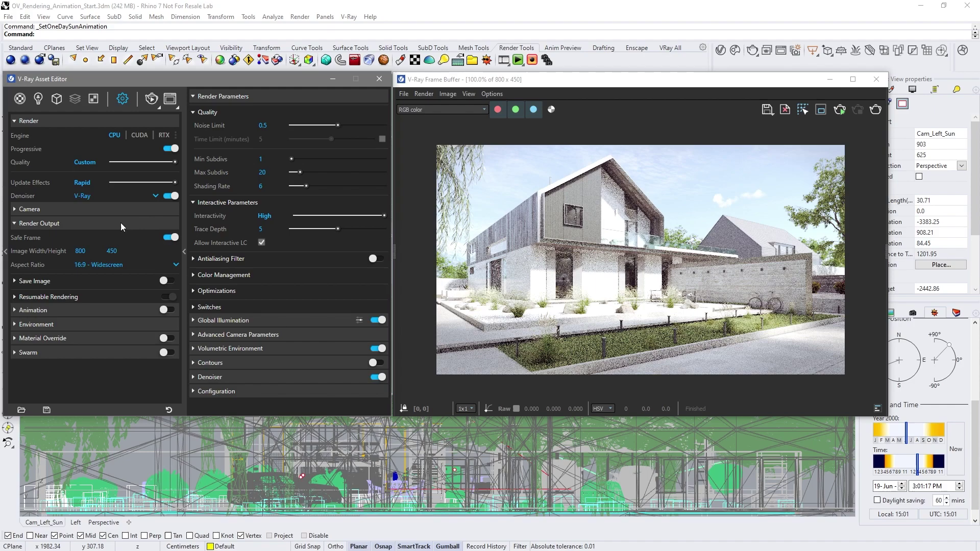
{"action": "left_click", "coordinate": [123, 250]}
{"action": "type", "text": "1080"}
Step: Turn on Save Image, writing V-Ray raw .vrimg files to Sun_Anim
{"action": "left_click", "coordinate": [167, 281]}
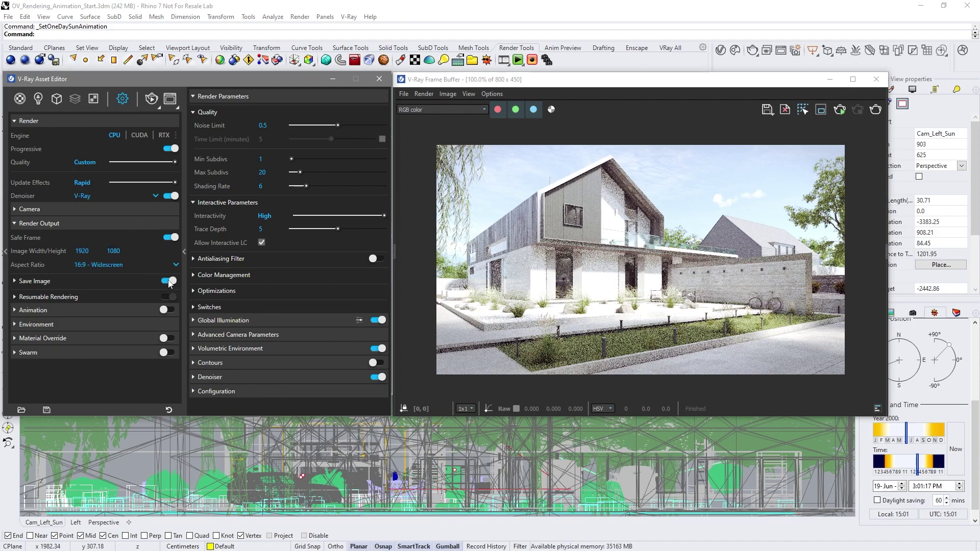
{"action": "left_click", "coordinate": [174, 297]}
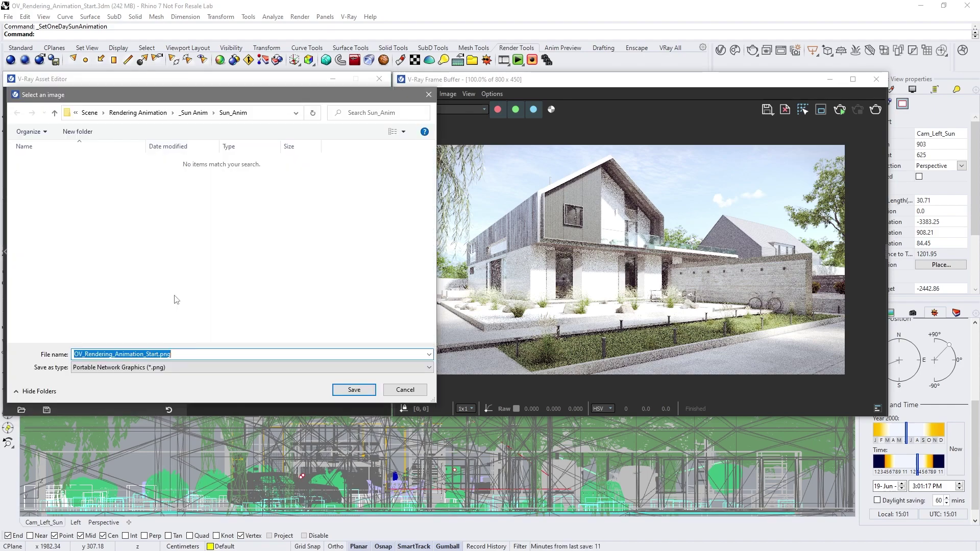
{"action": "left_click", "coordinate": [170, 367]}
{"action": "left_click", "coordinate": [151, 446]}
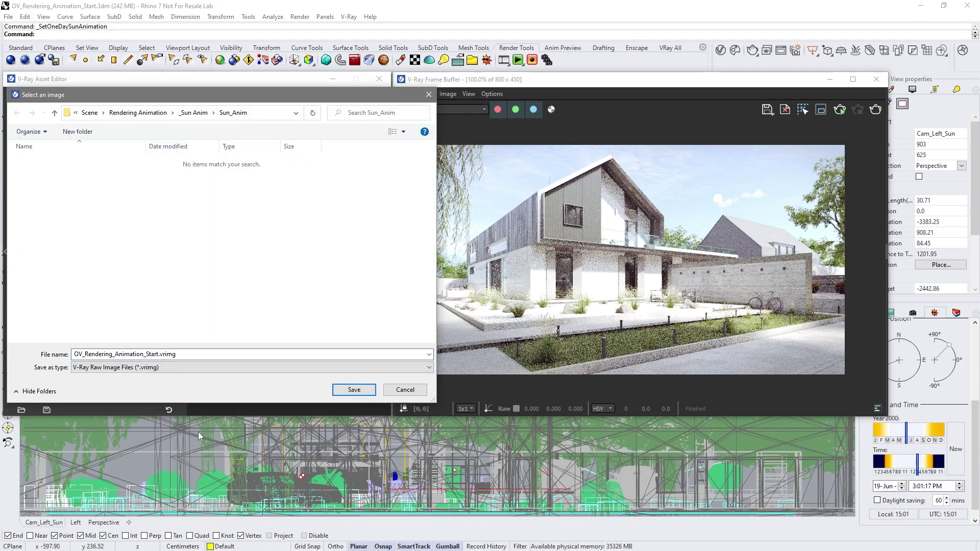
{"action": "left_click", "coordinate": [360, 395]}
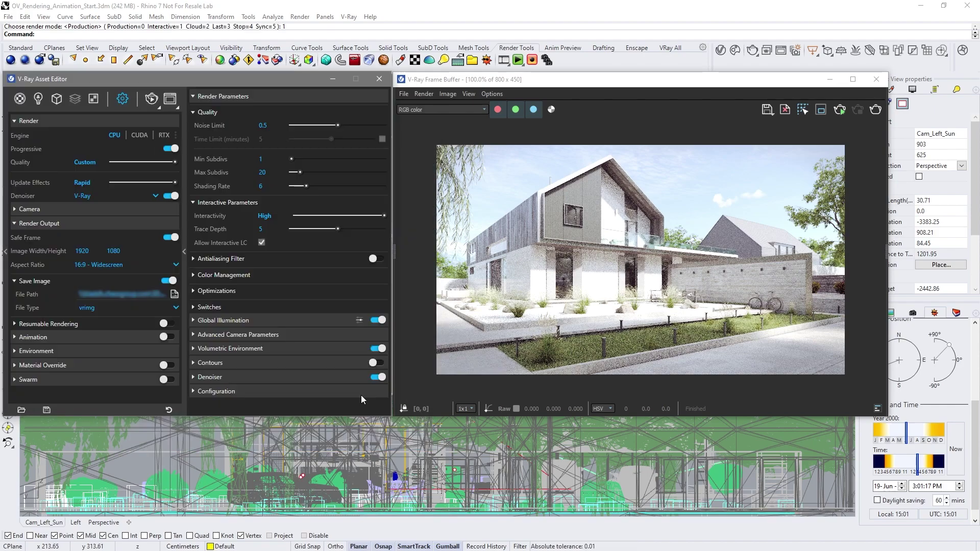
Step: Enable resumable rendering with a 0.5 autosave interval, keeping completed files
{"action": "left_click", "coordinate": [169, 325]}
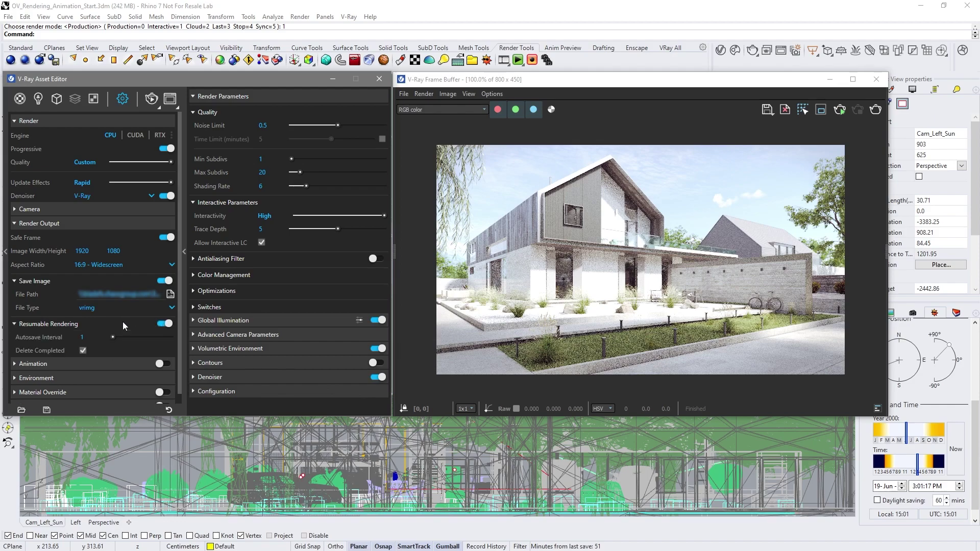
{"action": "type", "text": ".5"}
{"action": "left_click", "coordinate": [82, 351]}
Step: Enable animation rendering limited to the frame range 0 to 5
{"action": "left_click", "coordinate": [163, 364]}
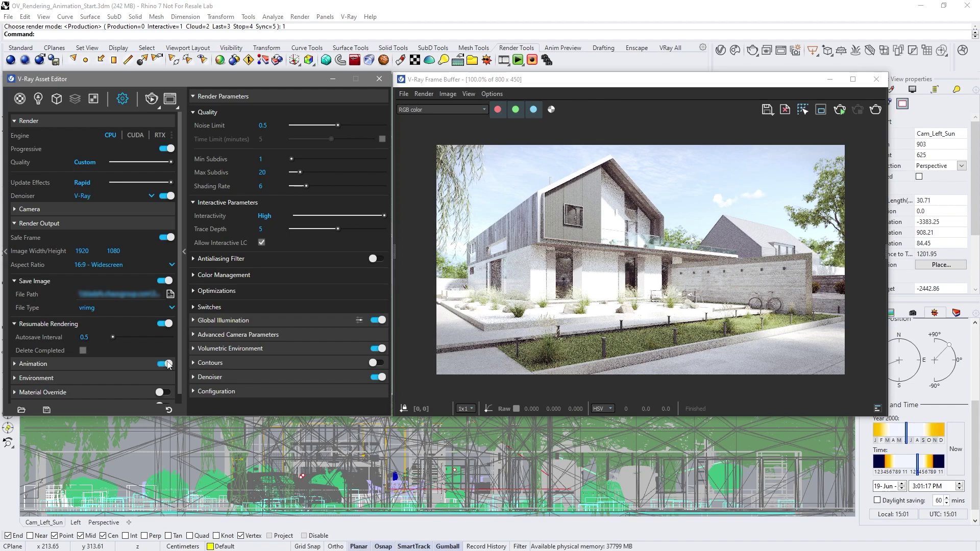
{"action": "scroll", "coordinate": [133, 383], "scroll_direction": "down", "scroll_amount": 3}
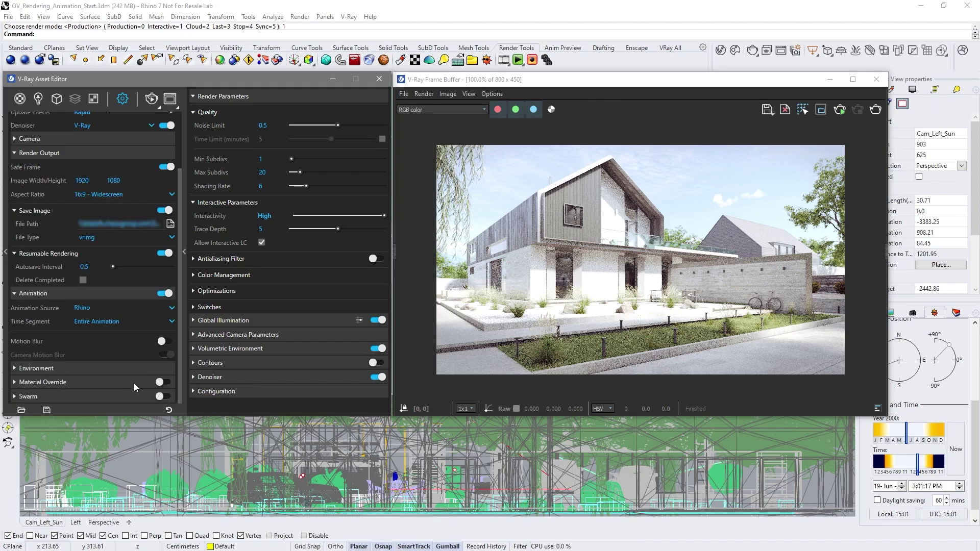
{"action": "left_click", "coordinate": [106, 322]}
{"action": "left_click", "coordinate": [100, 348]}
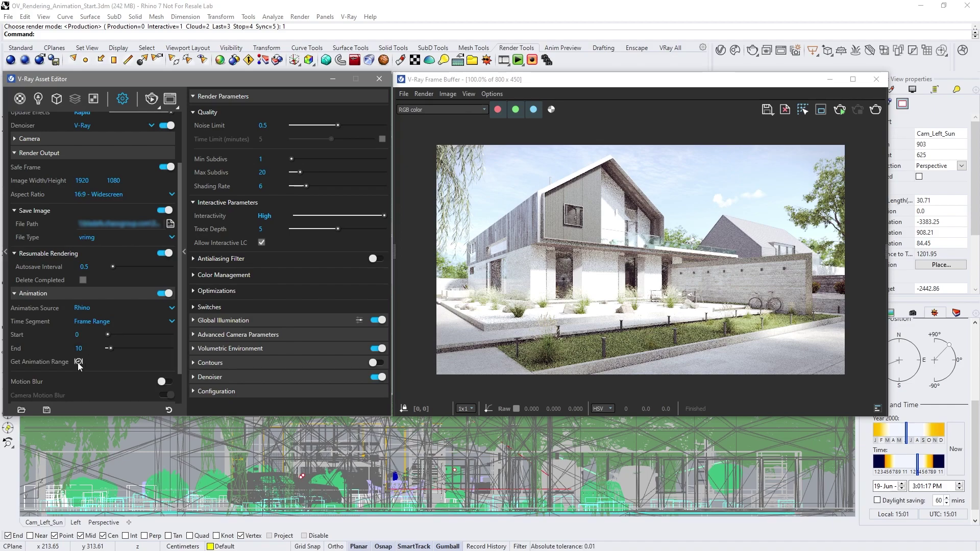
{"action": "left_click", "coordinate": [78, 361]}
{"action": "type", "text": "5"}
{"action": "key", "text": "Return"}
{"action": "left_click", "coordinate": [159, 107]}
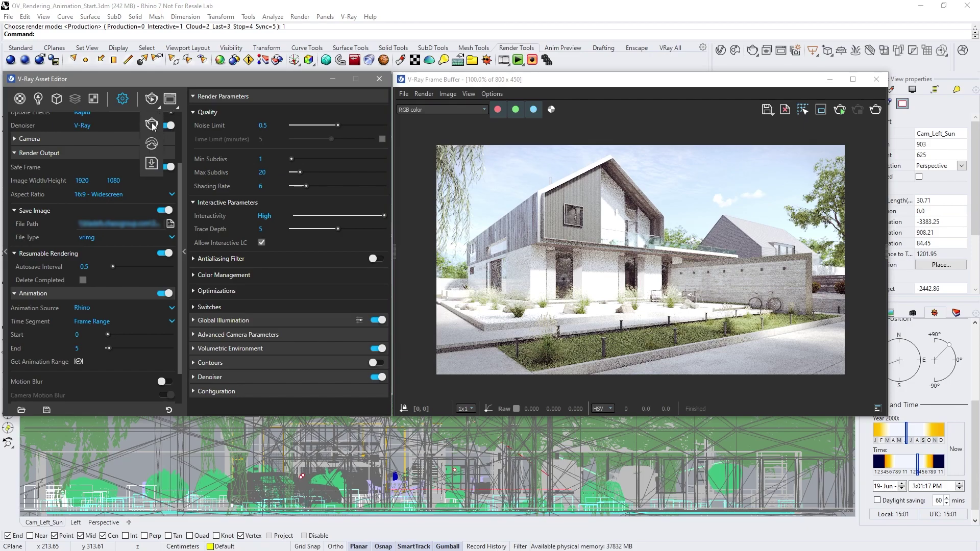
Step: Run a production test render, extend the end frame to 200, and set Noise Limit 0.1
{"action": "left_click", "coordinate": [153, 124]}
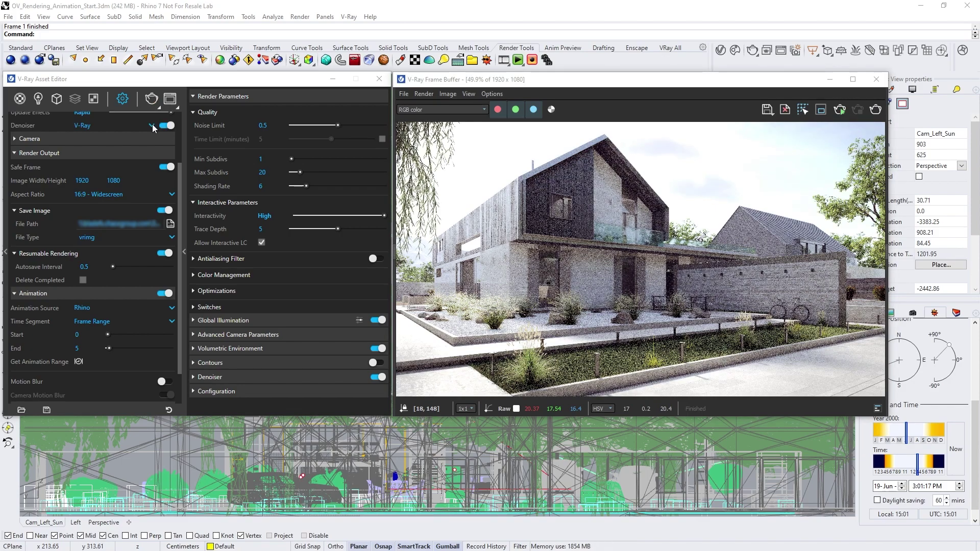
{"action": "left_click_drag", "start_coordinate": [109, 350], "coordinate": [175, 348]}
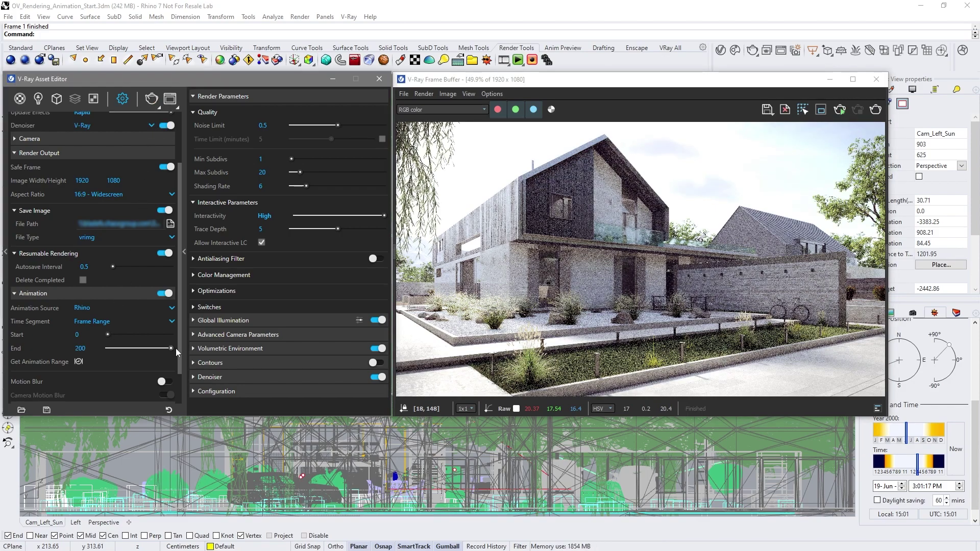
{"action": "left_click", "coordinate": [263, 125]}
{"action": "key", "text": "Return"}
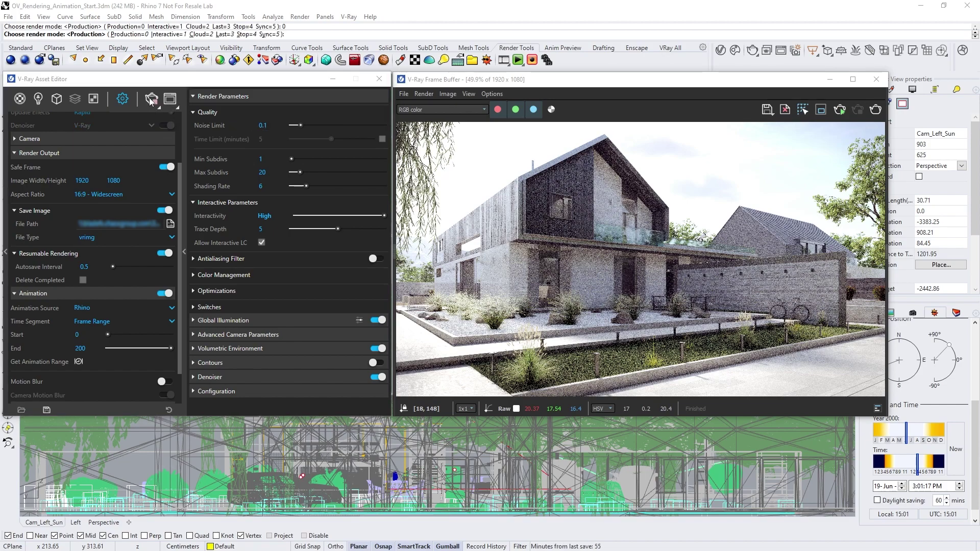
Step: Restart the production render of Cam_Left_Sun with the 0.1 noise limit
{"action": "left_click", "coordinate": [151, 99]}
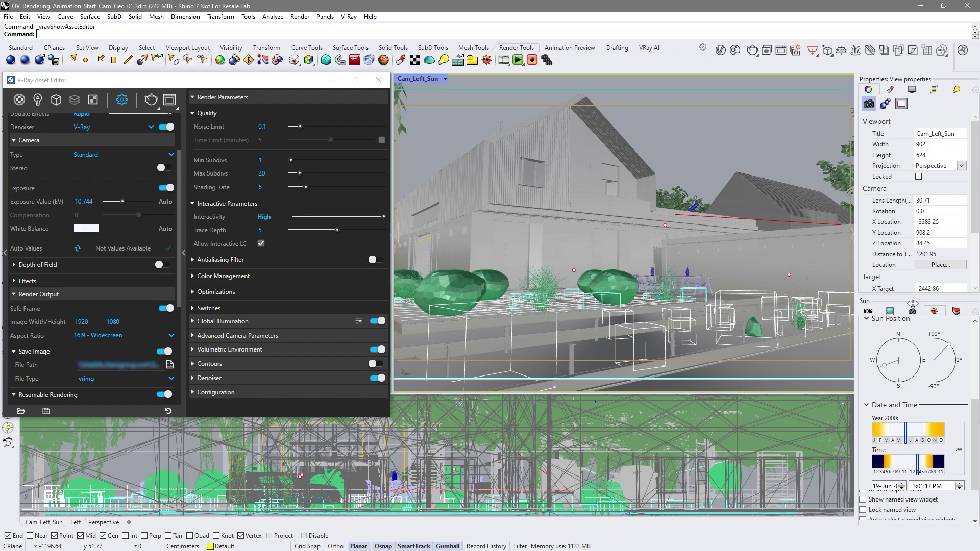
Step: Switch to Cam_Right_Left_Start, start a production render, and toggle the Rhino Document Sun
{"action": "left_click", "coordinate": [912, 311]}
{"action": "double_click", "coordinate": [885, 437]}
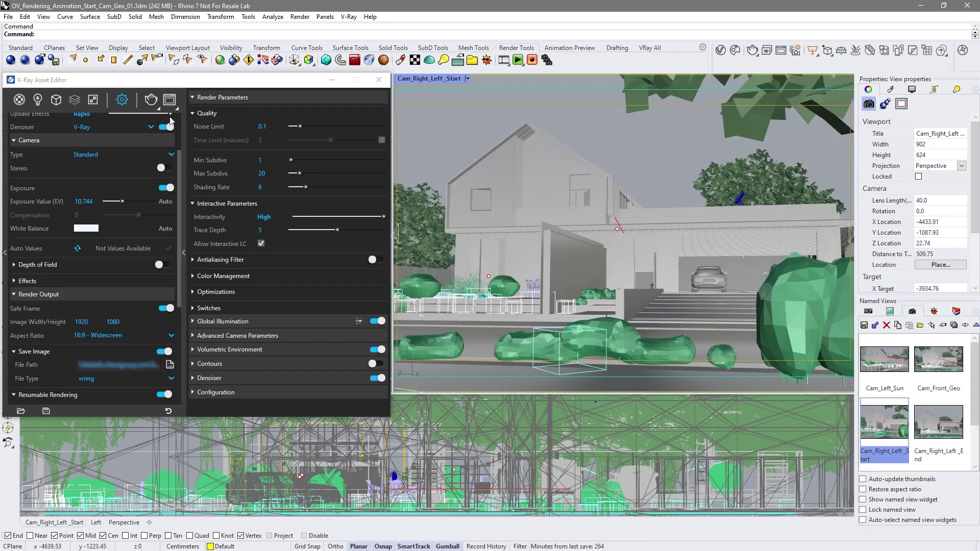
{"action": "left_click", "coordinate": [158, 109]}
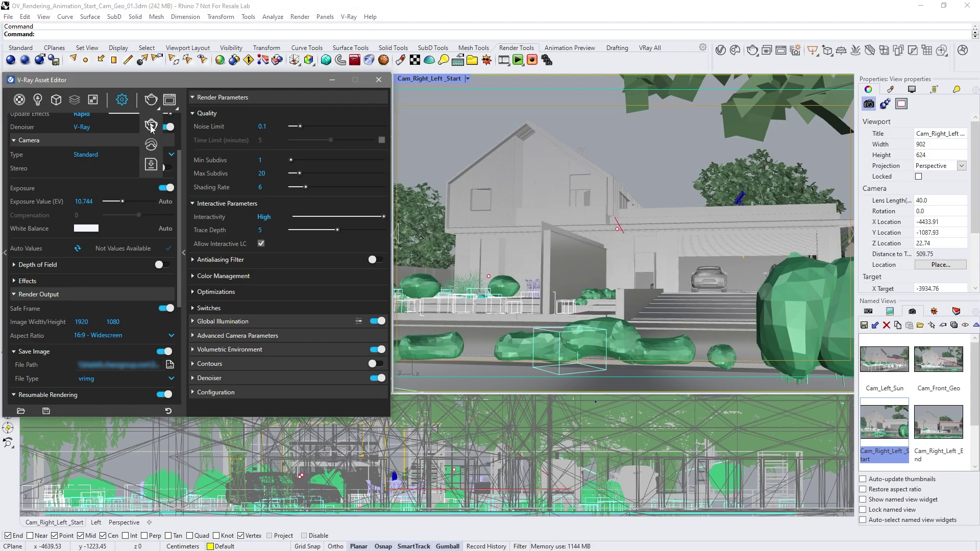
{"action": "left_click", "coordinate": [151, 126]}
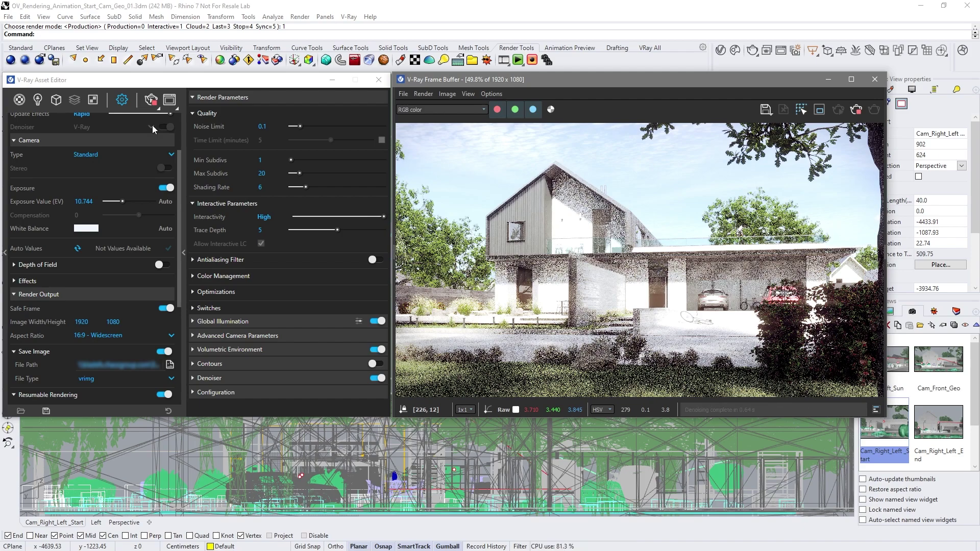
{"action": "left_click", "coordinate": [38, 99]}
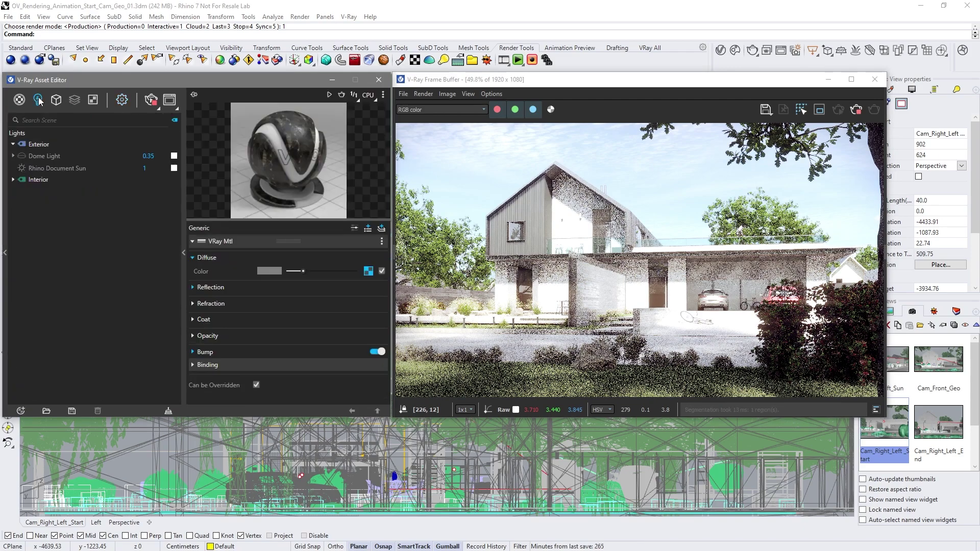
{"action": "left_click", "coordinate": [21, 168]}
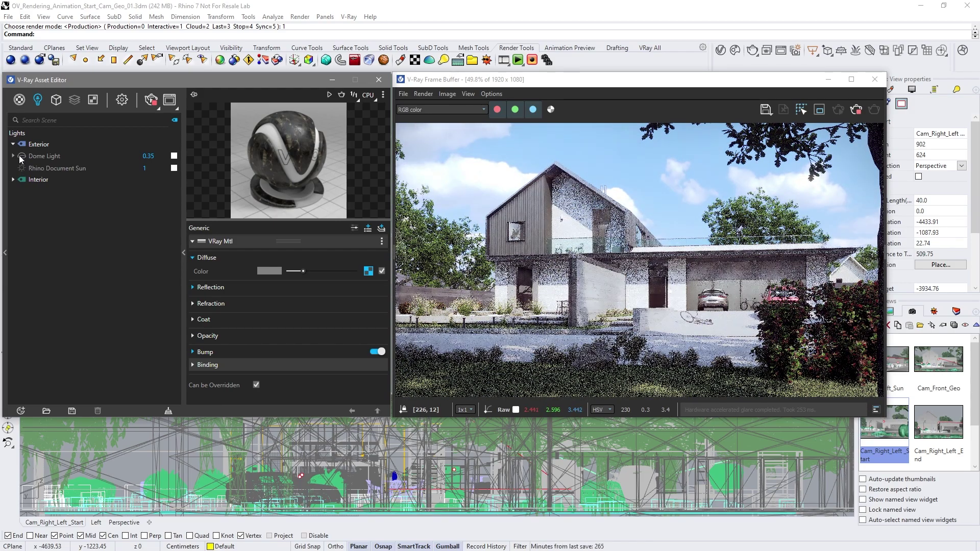
Step: Turn on depth of field focused on the camera target with Defocus 0.6, then switch to Cam_Right_Left_End
{"action": "left_click", "coordinate": [122, 101]}
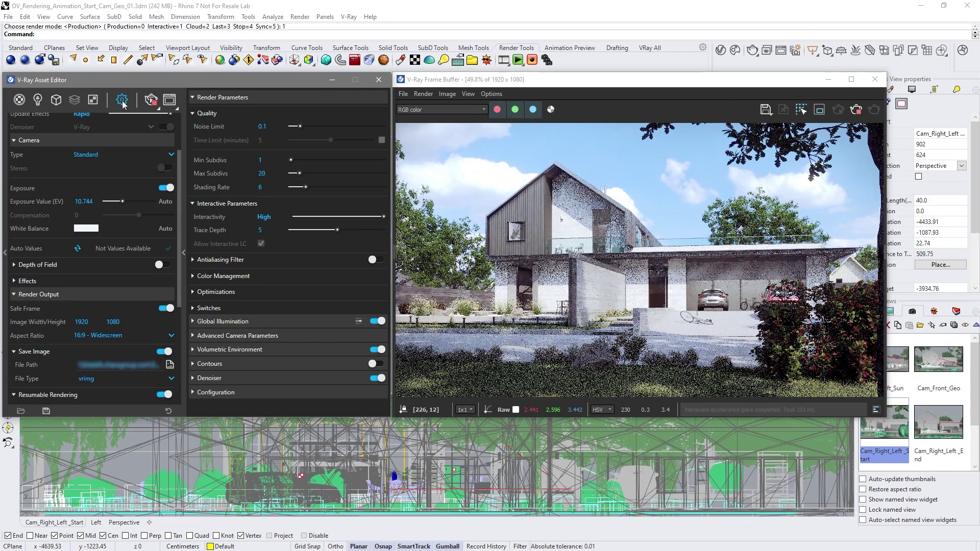
{"action": "left_click", "coordinate": [162, 265]}
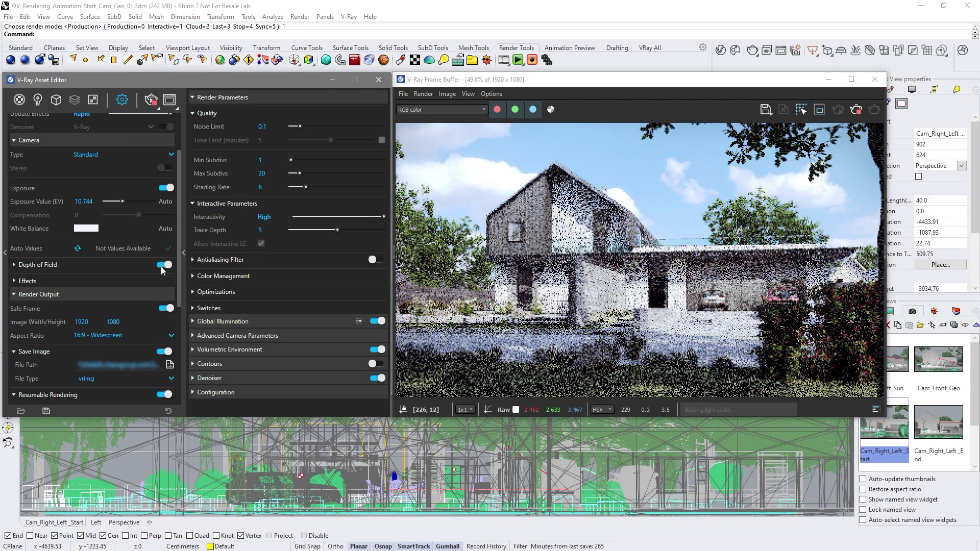
{"action": "left_click", "coordinate": [138, 265]}
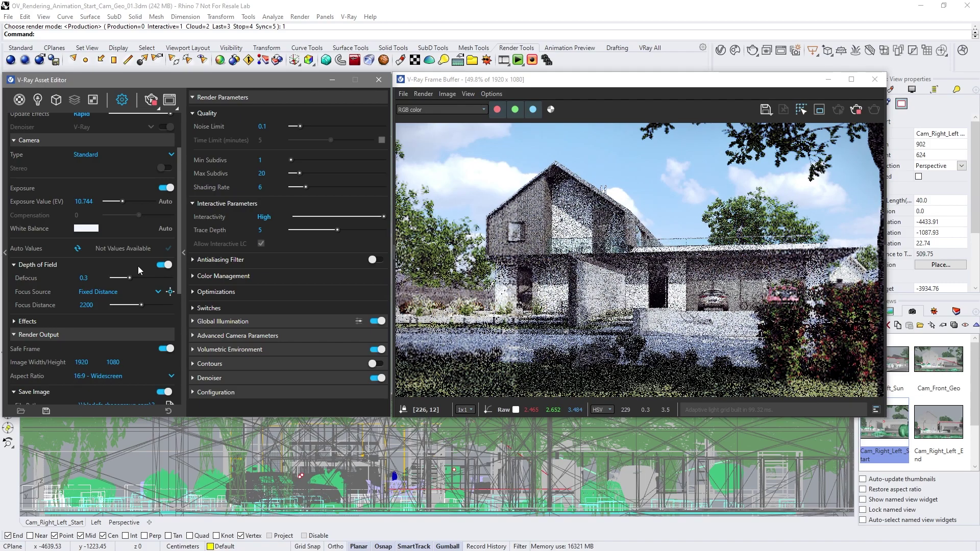
{"action": "left_click", "coordinate": [125, 292]}
{"action": "left_click", "coordinate": [105, 318]}
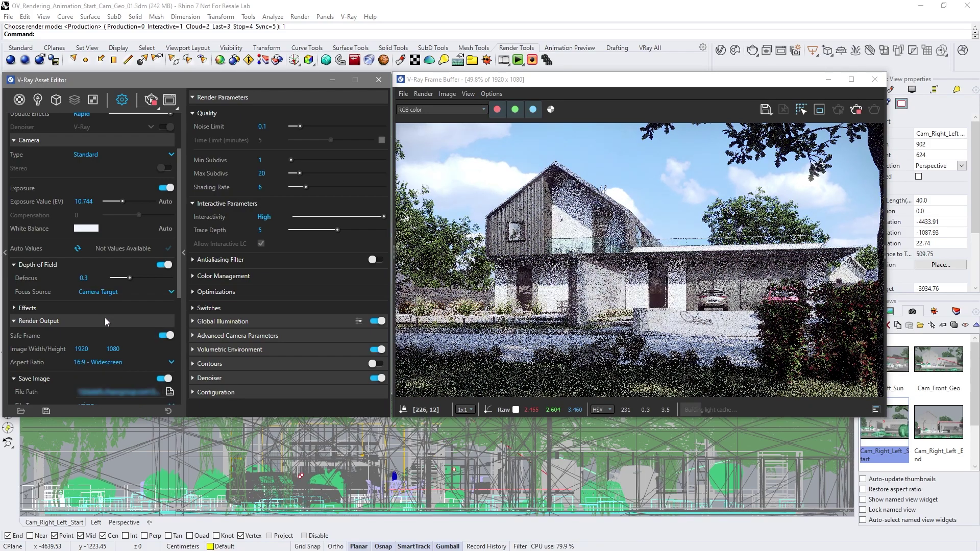
{"action": "double_click", "coordinate": [96, 278]}
{"action": "type", "text": "0.6"}
{"action": "key", "text": "Return"}
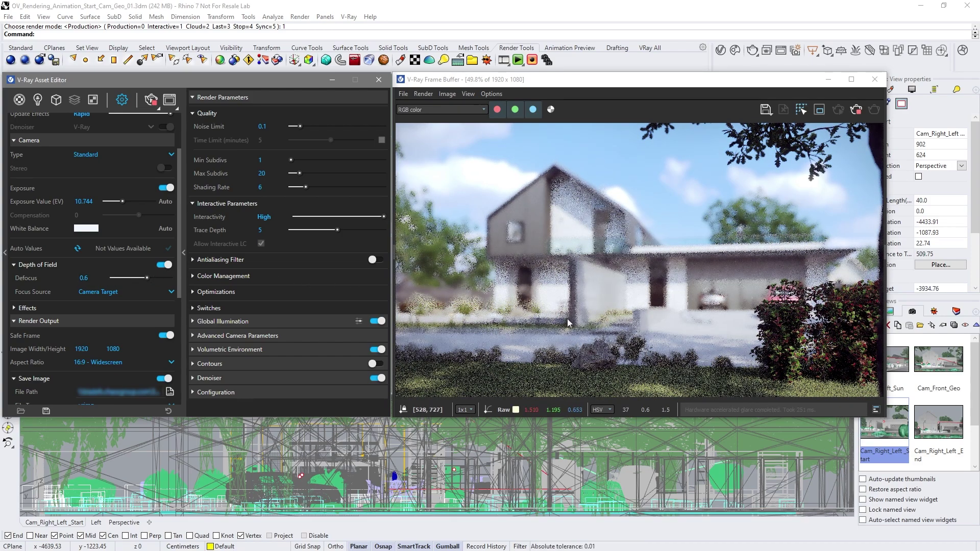
{"action": "left_click", "coordinate": [939, 427]}
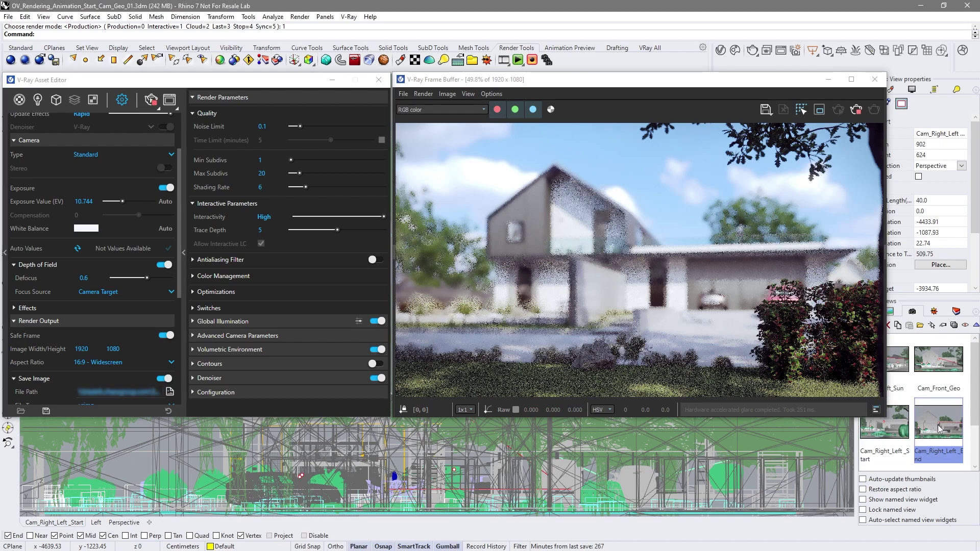
{"action": "double_click", "coordinate": [940, 428]}
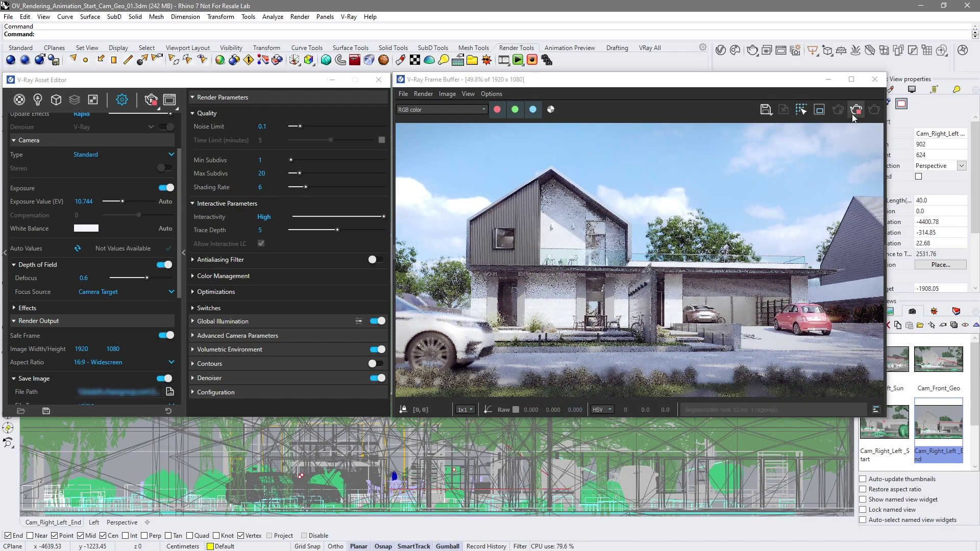
Step: Stop the render and create a 200-frame SetPathAnimation along the camera and target curves
{"action": "left_click", "coordinate": [855, 110]}
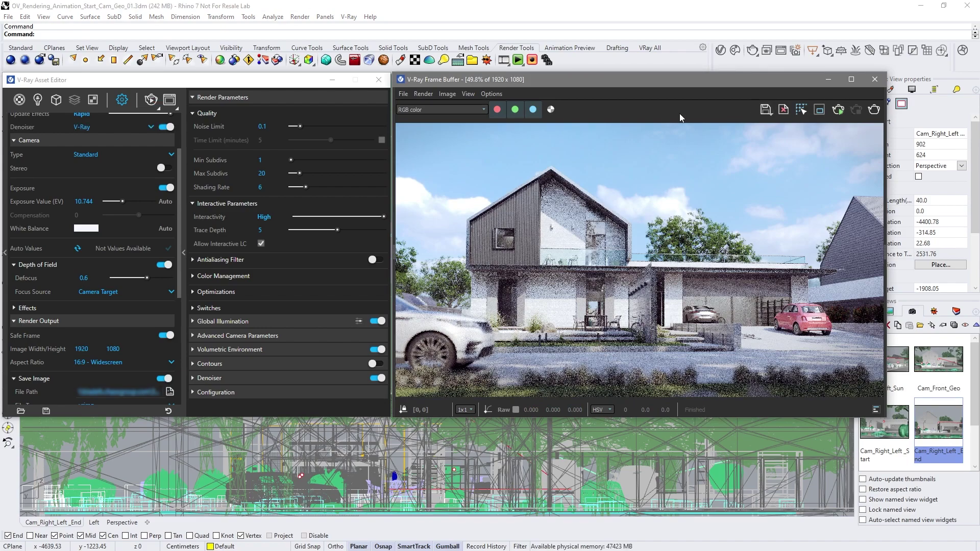
{"action": "left_click", "coordinate": [379, 81]}
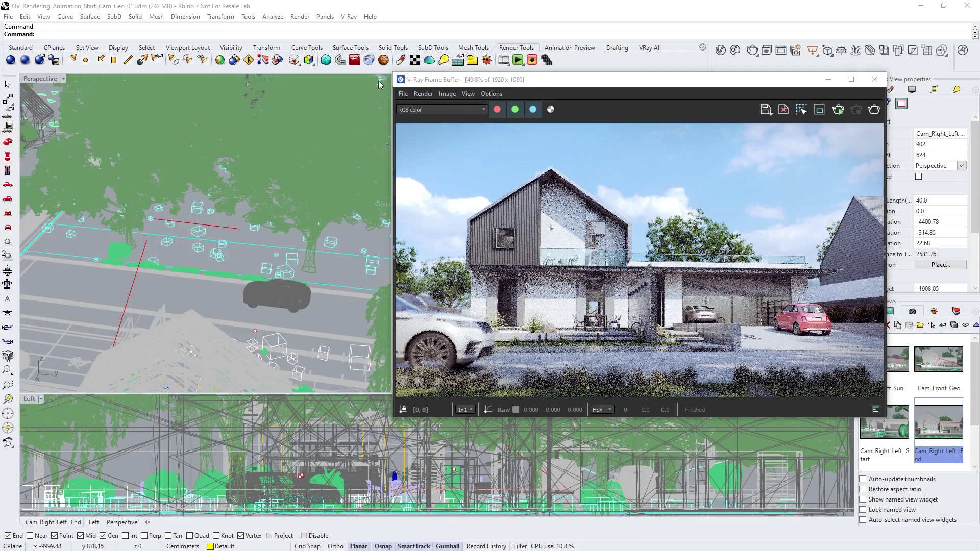
{"action": "left_click", "coordinate": [504, 60]}
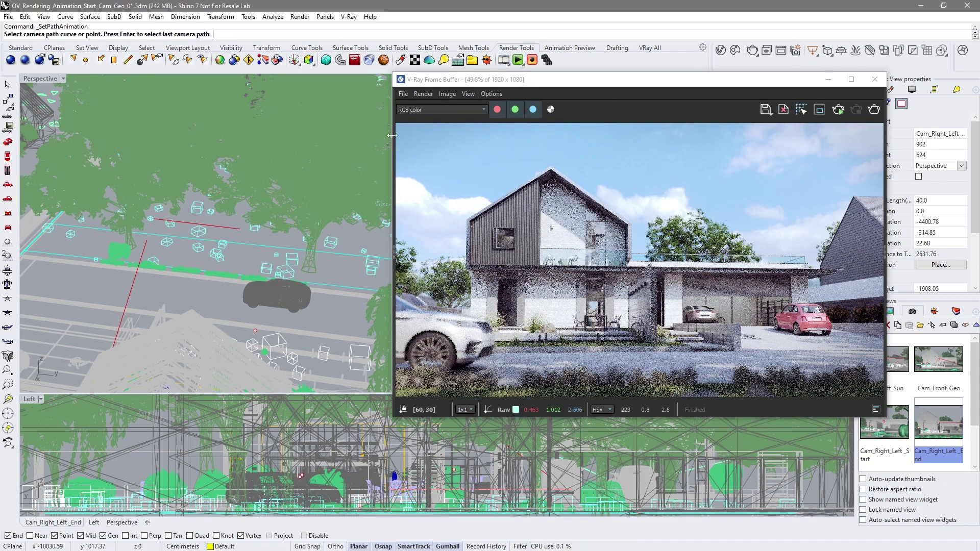
{"action": "left_click", "coordinate": [163, 223]}
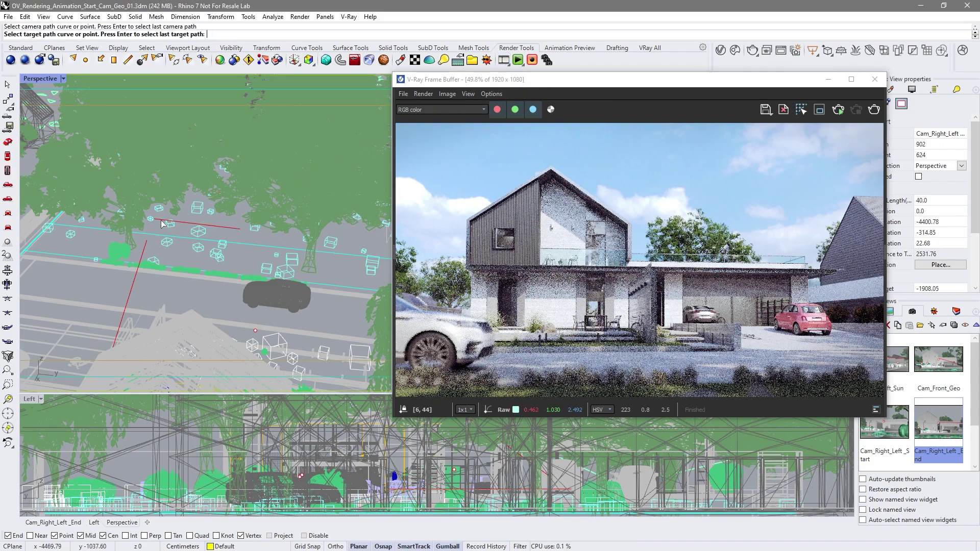
{"action": "left_click", "coordinate": [144, 249]}
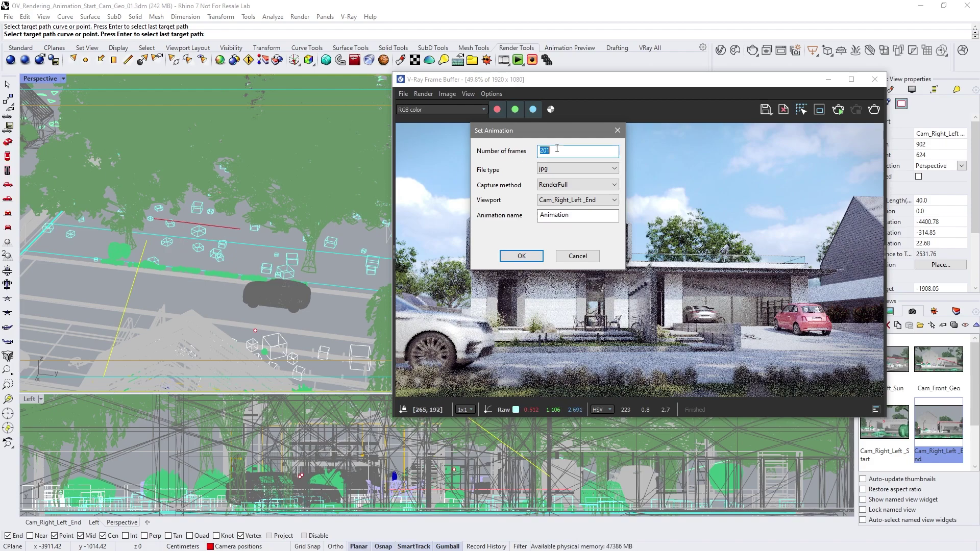
{"action": "type", "text": "200"}
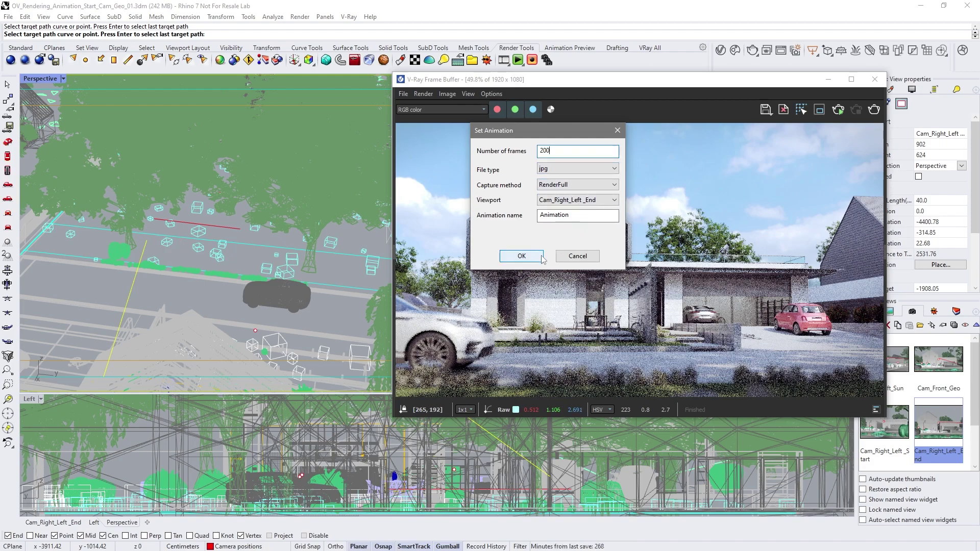
{"action": "left_click", "coordinate": [522, 256]}
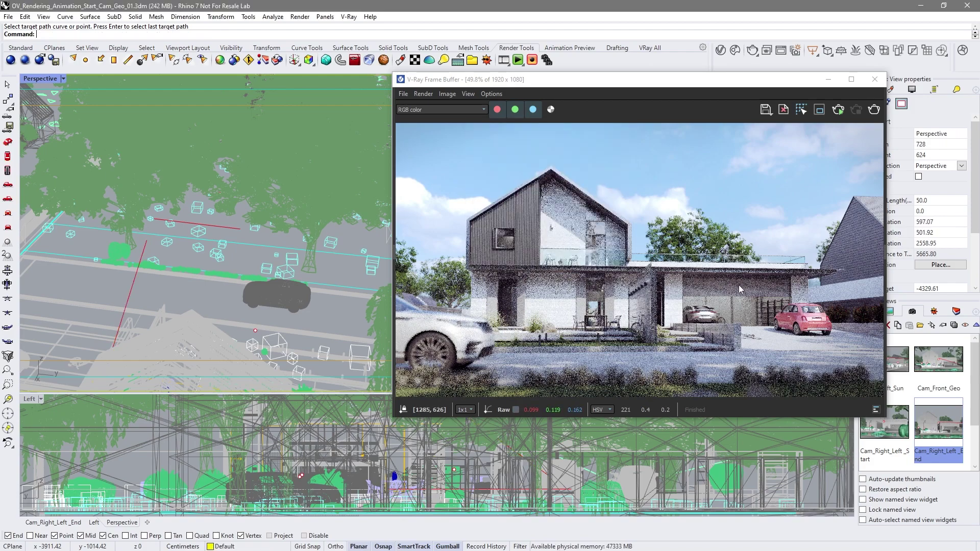
{"action": "left_click", "coordinate": [957, 312]}
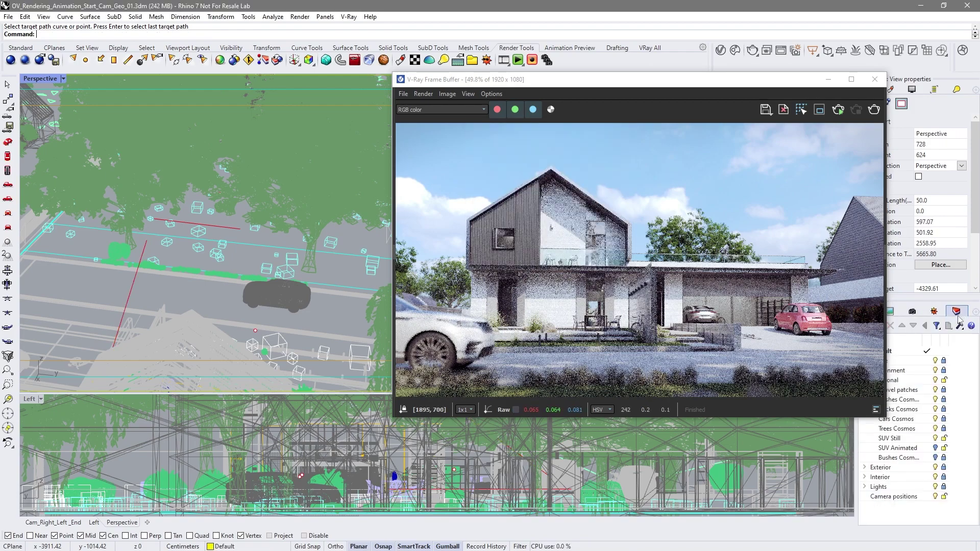
Step: Toggle the SUV Still layer's visibility and open the selected SUV's V-Ray proxy settings
{"action": "left_click", "coordinate": [936, 448]}
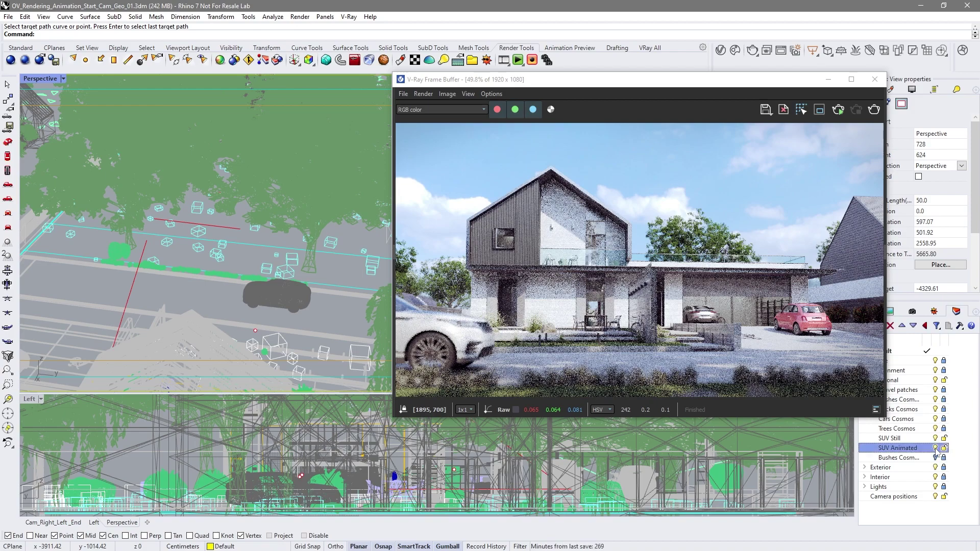
{"action": "left_click", "coordinate": [936, 440]}
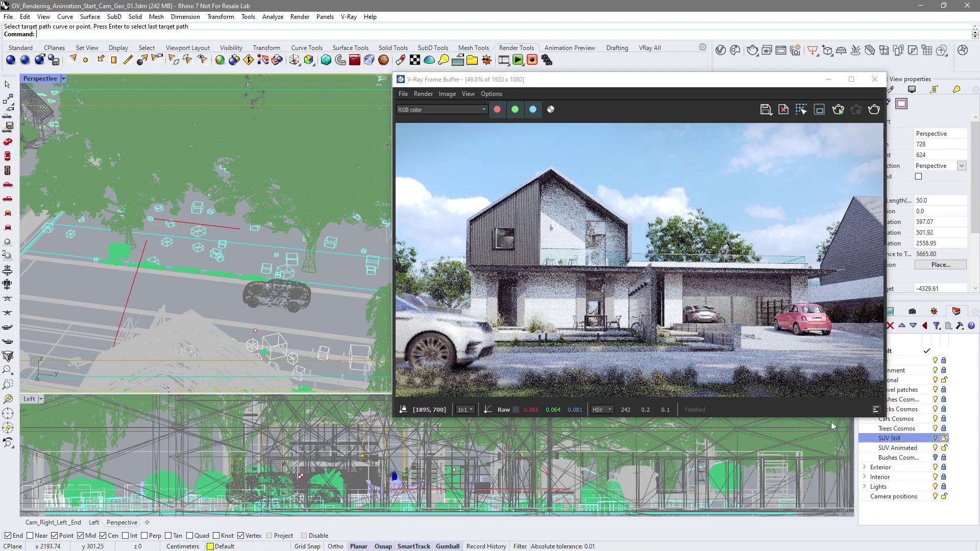
{"action": "left_click", "coordinate": [298, 296]}
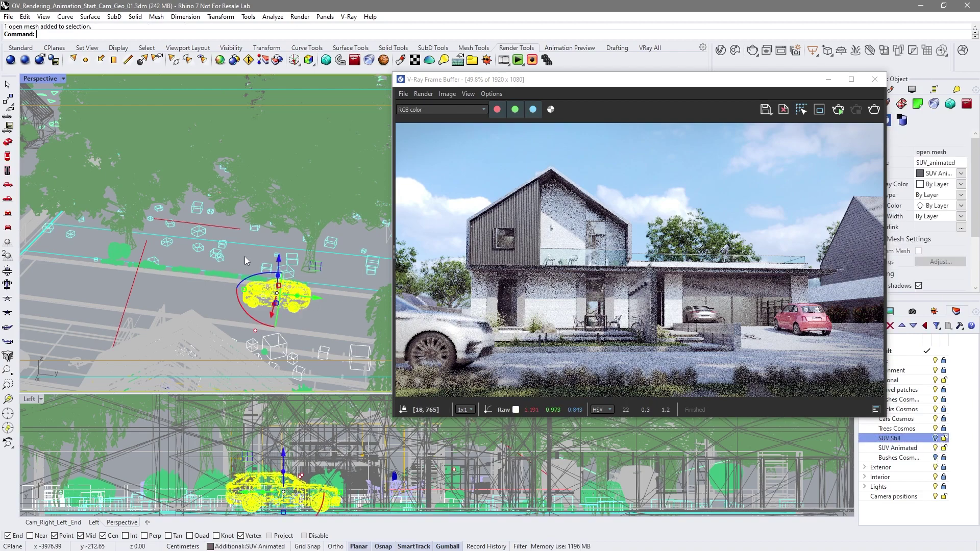
{"action": "left_click", "coordinate": [720, 51]}
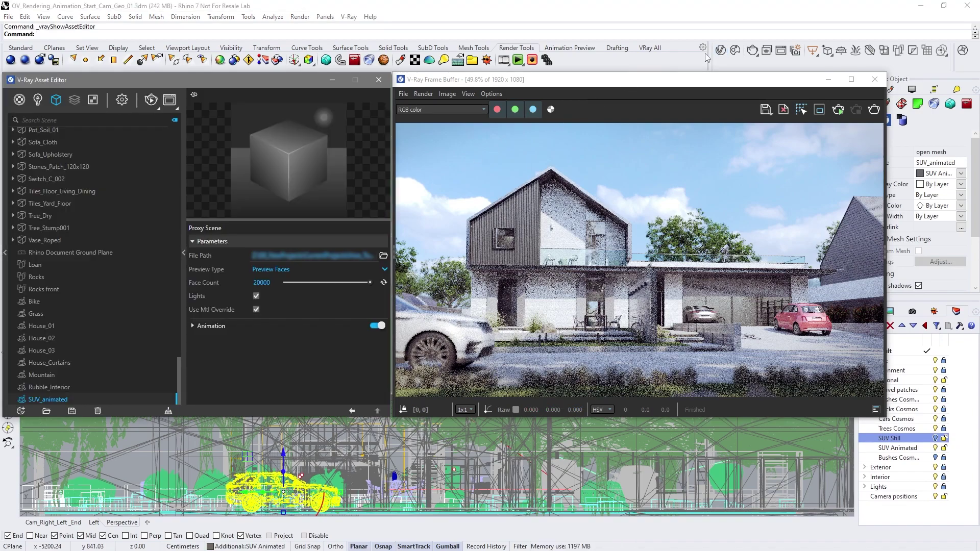
Step: Set the SUV_animated proxy's Playback Type to Once and enter playback speed 1.2
{"action": "left_click", "coordinate": [218, 327]}
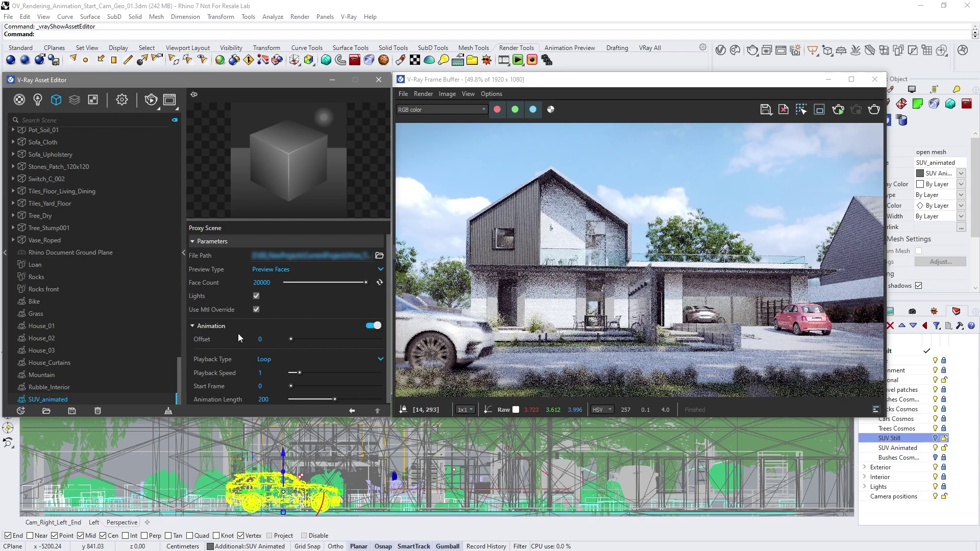
{"action": "left_click", "coordinate": [264, 359]}
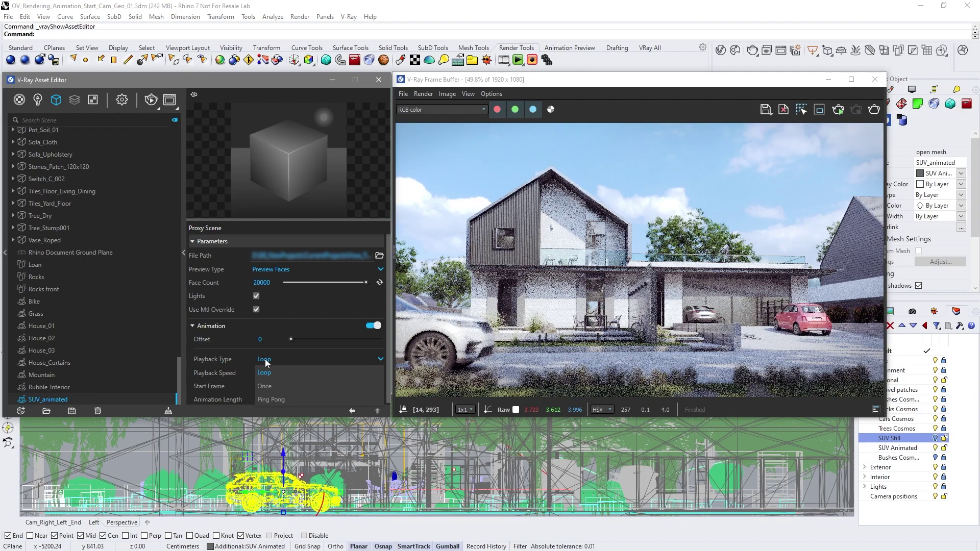
{"action": "left_click", "coordinate": [263, 386]}
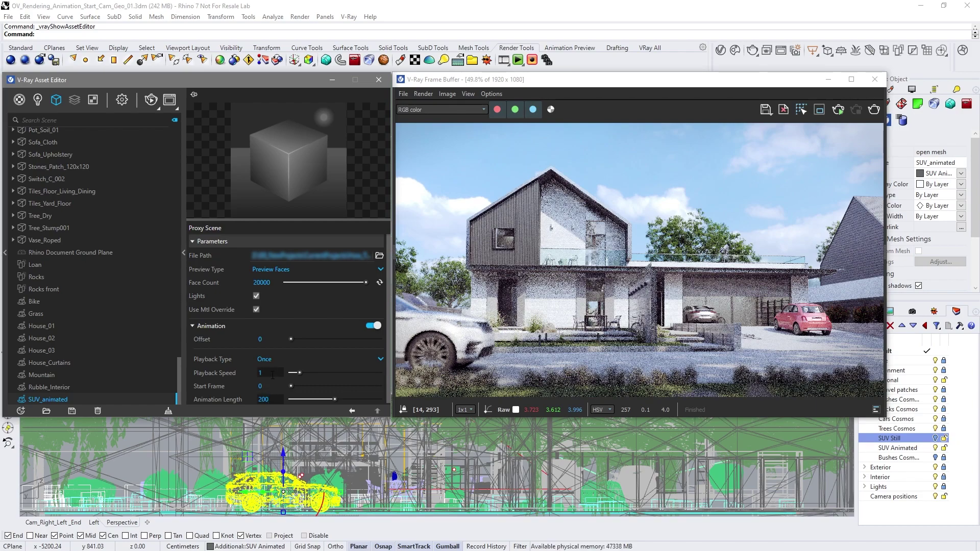
{"action": "type", "text": ".2"}
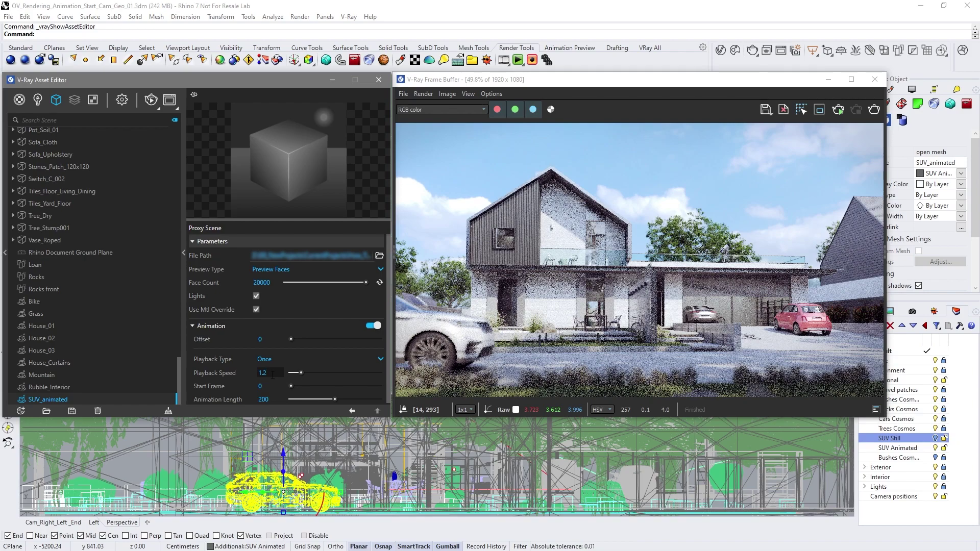
Step: Commit playback speed 1.2 and enable Motion Blur and Camera Motion Blur in Render settings
{"action": "key", "text": "Return"}
{"action": "left_click", "coordinate": [122, 100]}
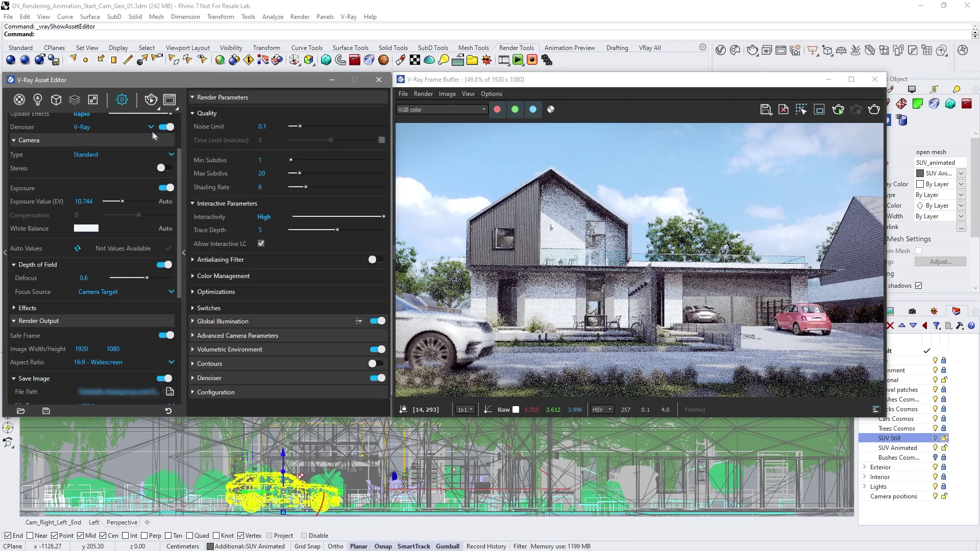
{"action": "left_click_drag", "start_coordinate": [181, 155], "coordinate": [189, 281]}
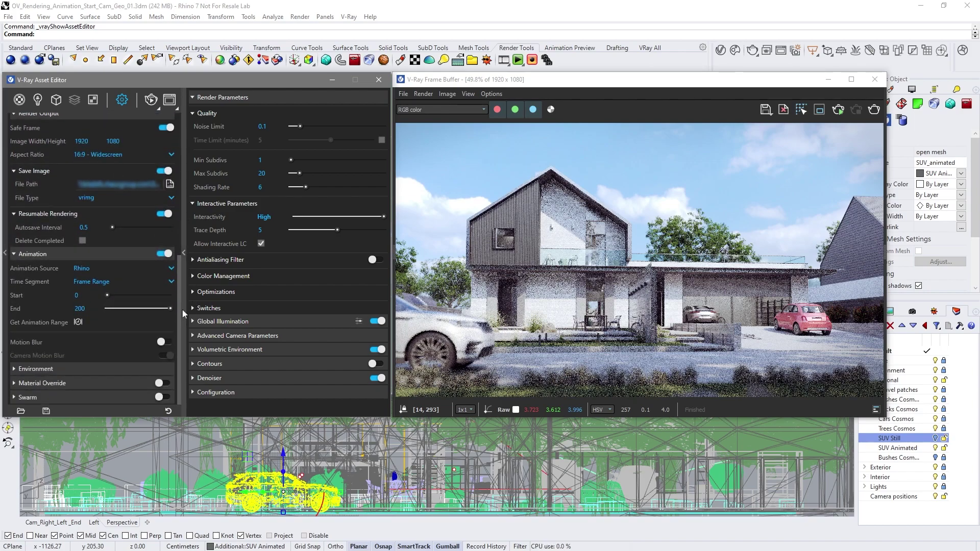
{"action": "left_click", "coordinate": [166, 341]}
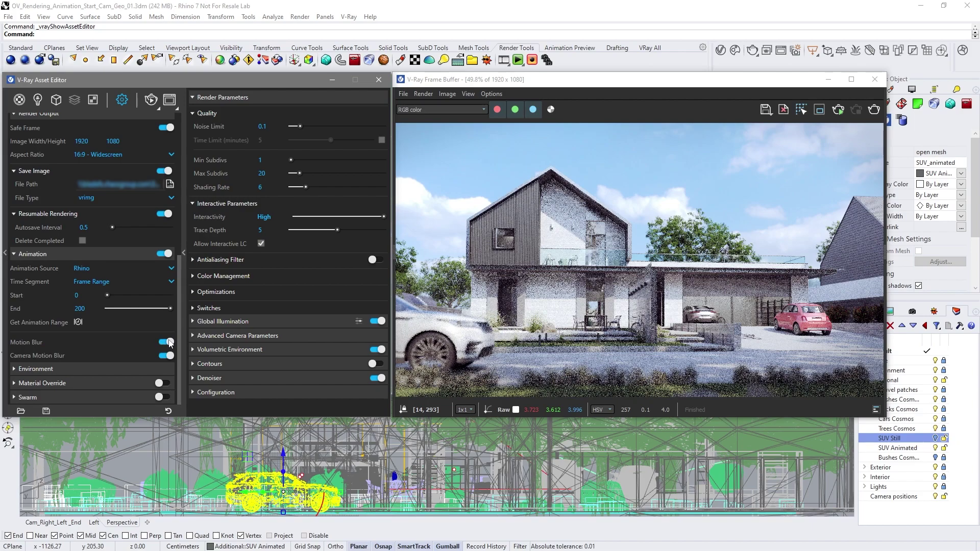
Step: Set the Denoiser mode to Only Render Elements
{"action": "left_click", "coordinate": [220, 378]}
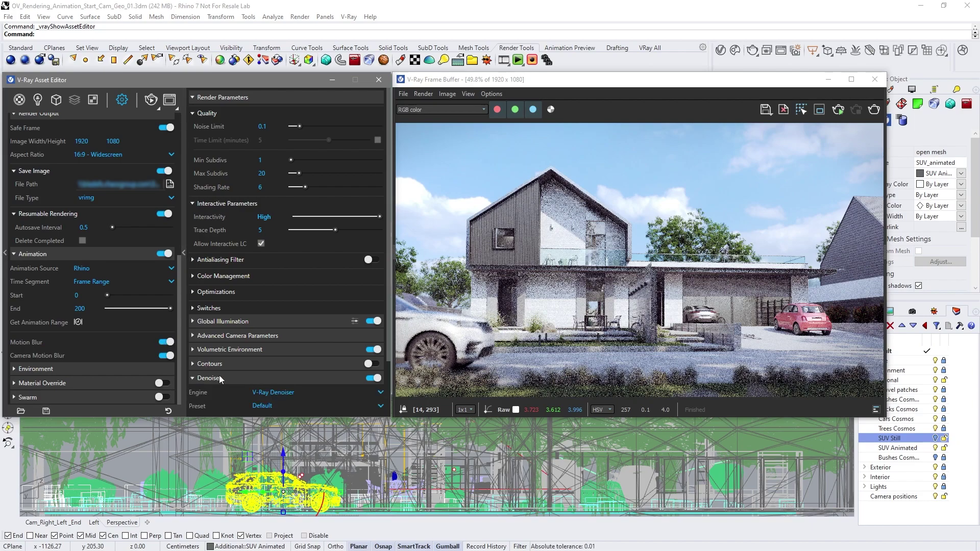
{"action": "left_click_drag", "start_coordinate": [390, 344], "coordinate": [392, 420]}
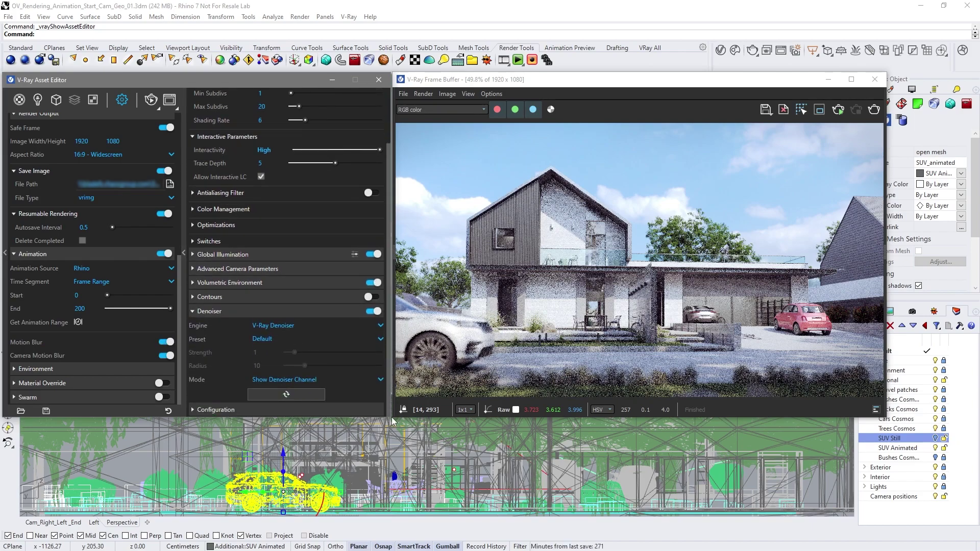
{"action": "left_click", "coordinate": [303, 381]}
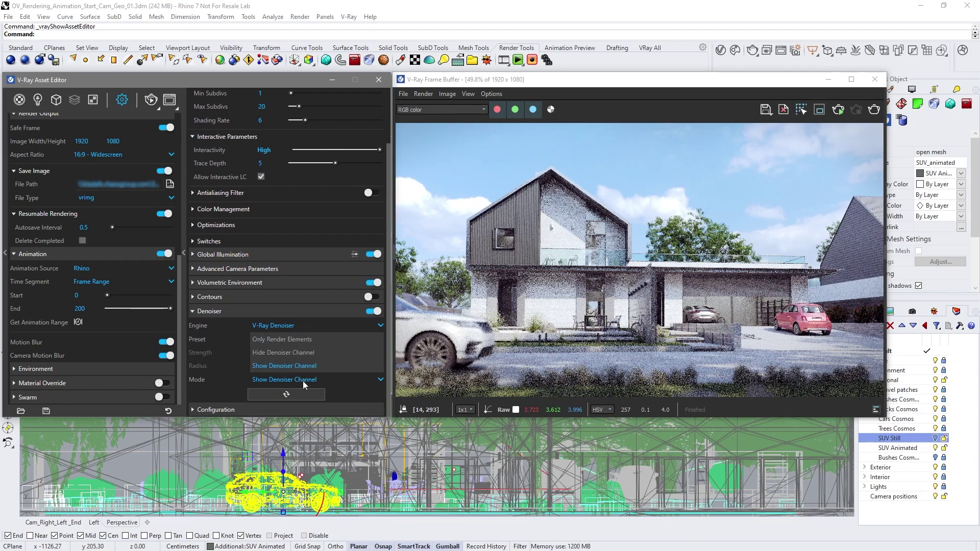
{"action": "left_click", "coordinate": [290, 339]}
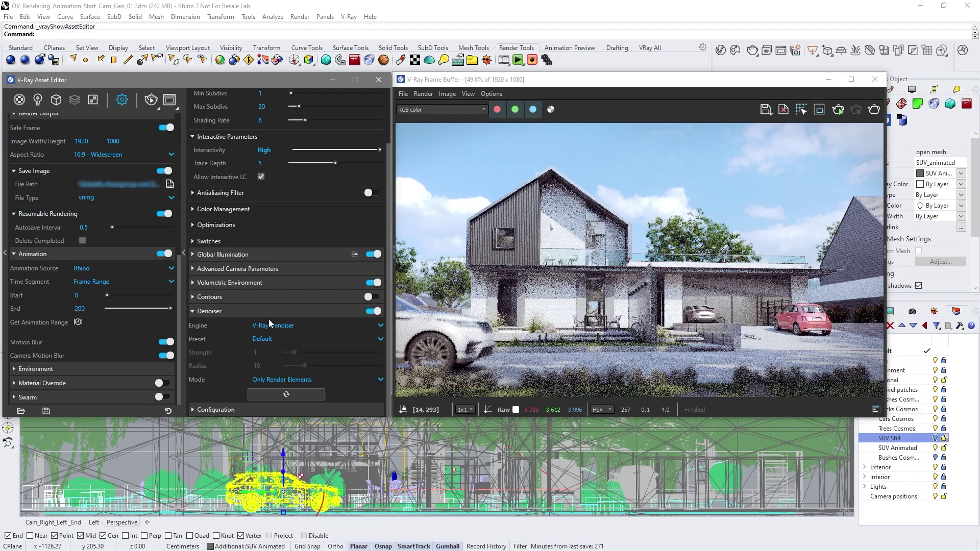
{"action": "left_click", "coordinate": [160, 111]}
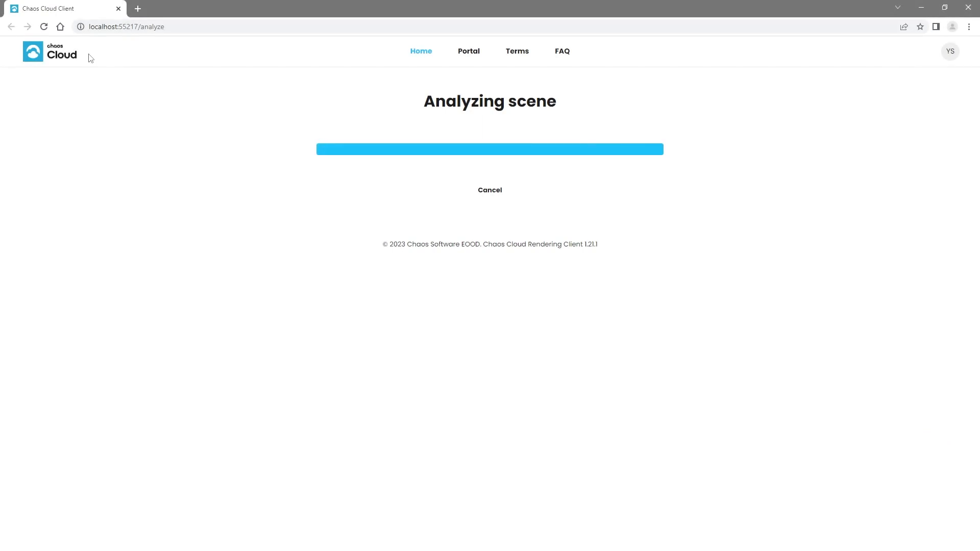
Step: Submit the analyzed scene to Chaos Cloud for rendering
{"action": "left_click", "coordinate": [519, 489]}
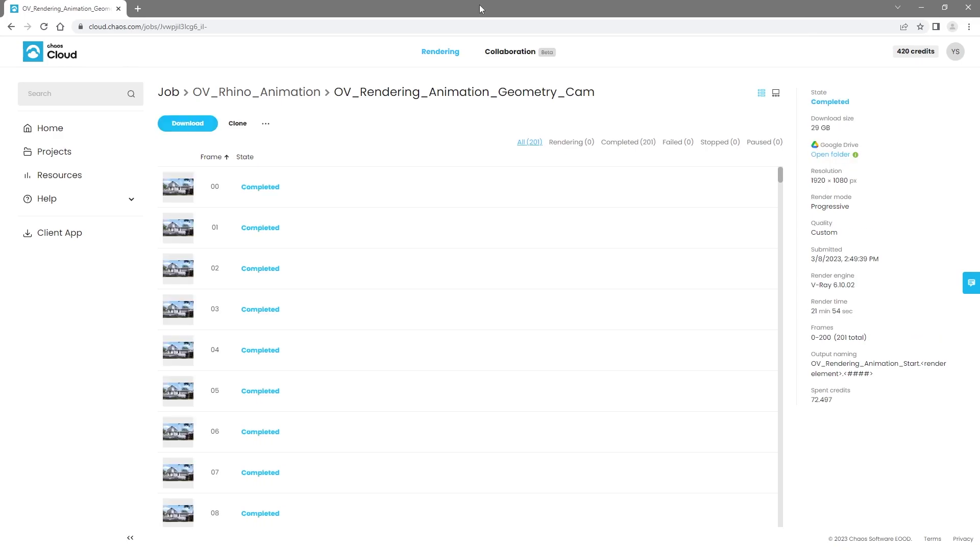
Step: Open frame 00 in the frame viewer and play the animation full screen
{"action": "left_click", "coordinate": [175, 192]}
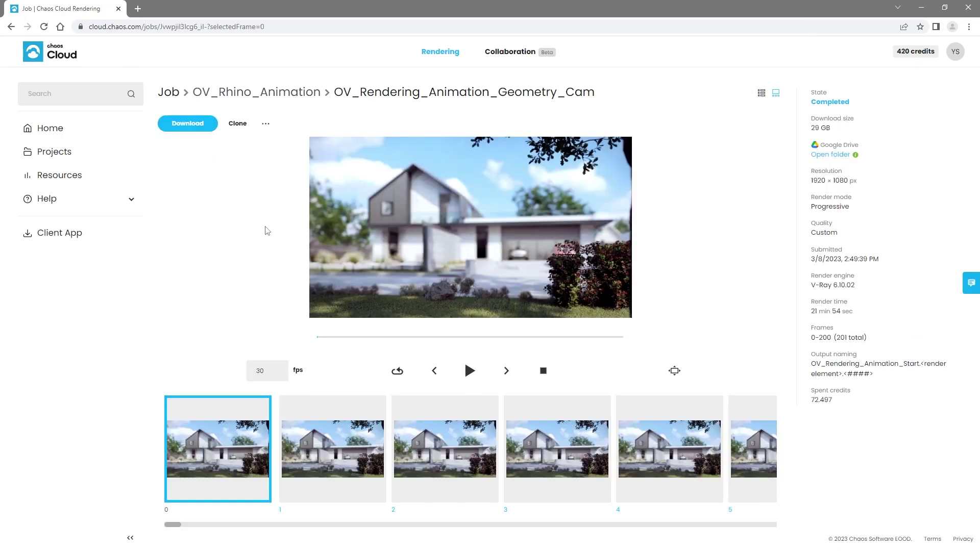
{"action": "left_click", "coordinate": [673, 371]}
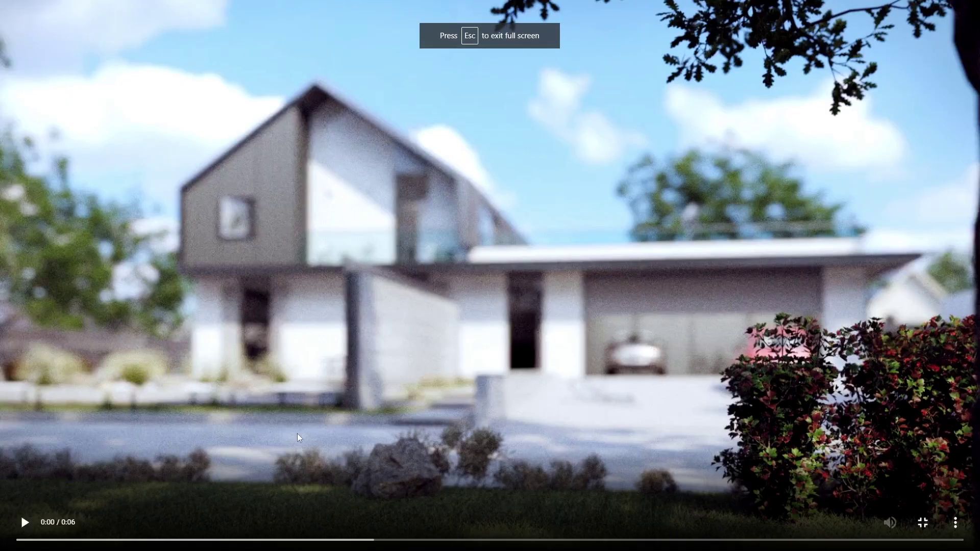
{"action": "left_click", "coordinate": [26, 522]}
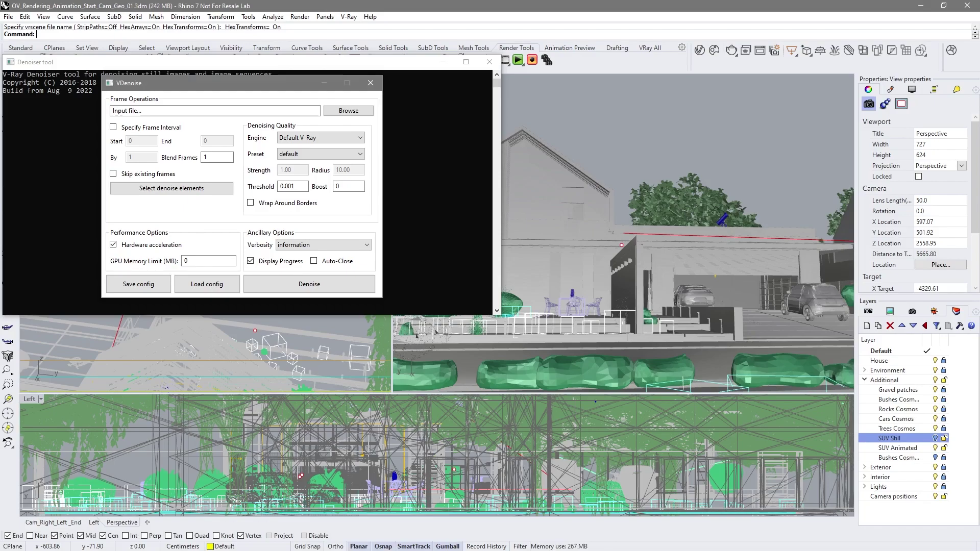
Step: Load OV_Rendering_Animation_Start.0000.vrimg into VDenoise as the input sequence
{"action": "left_click", "coordinate": [349, 111]}
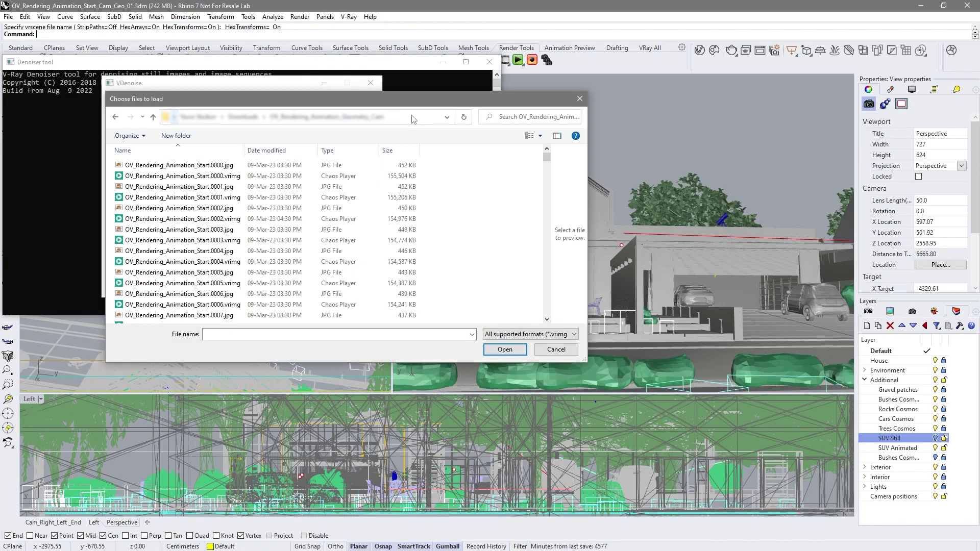
{"action": "left_click", "coordinate": [275, 176]}
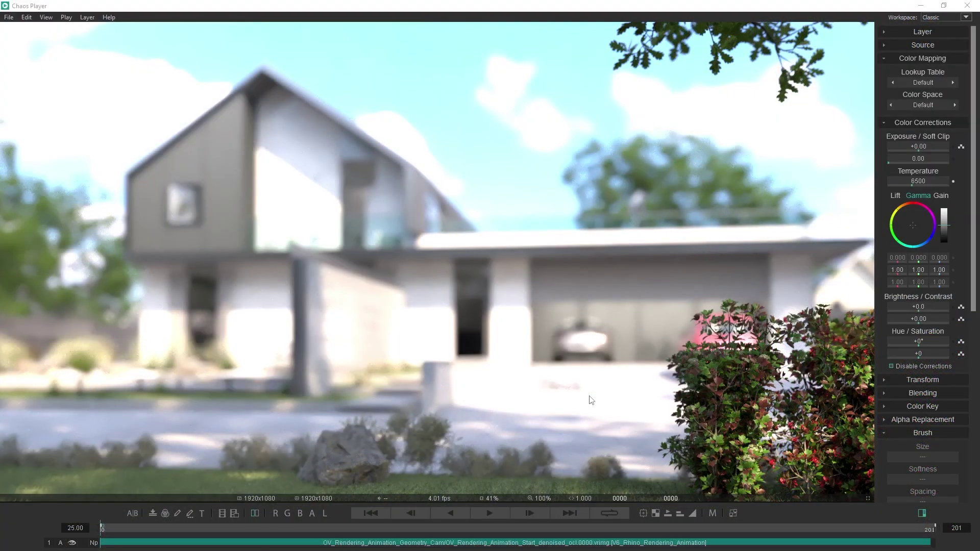
Step: Play the denoised sequence and apply exposure -0.45, gamma and gain balance shifts, saturation -8
{"action": "left_click", "coordinate": [502, 510]}
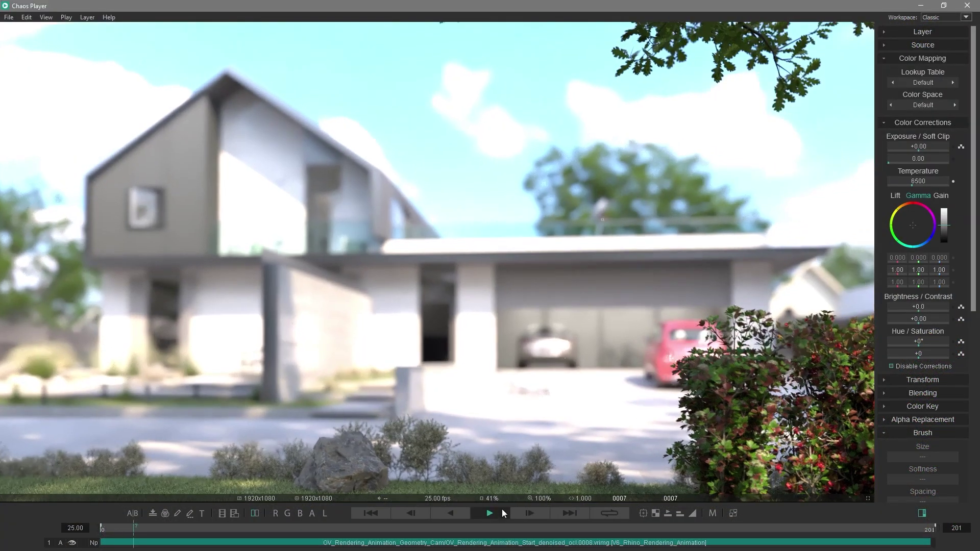
{"action": "left_click_drag", "start_coordinate": [919, 150], "coordinate": [922, 184]}
{"action": "left_click_drag", "start_coordinate": [913, 225], "coordinate": [946, 246]}
{"action": "left_click", "coordinate": [941, 195]}
{"action": "left_click_drag", "start_coordinate": [918, 355], "coordinate": [926, 311]}
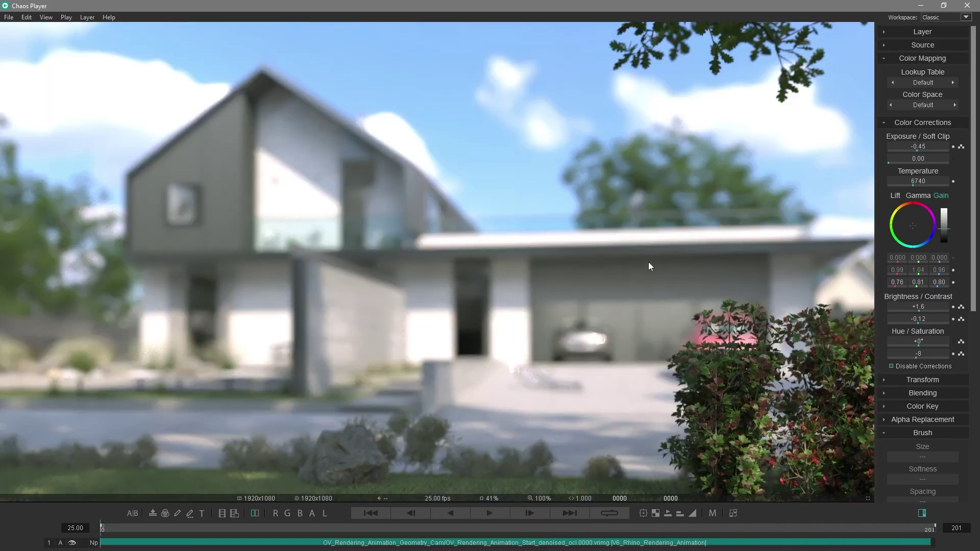
Step: Save the sequence as MP4 movie 'camera geometry animation' with quality 100
{"action": "left_click", "coordinate": [10, 17]}
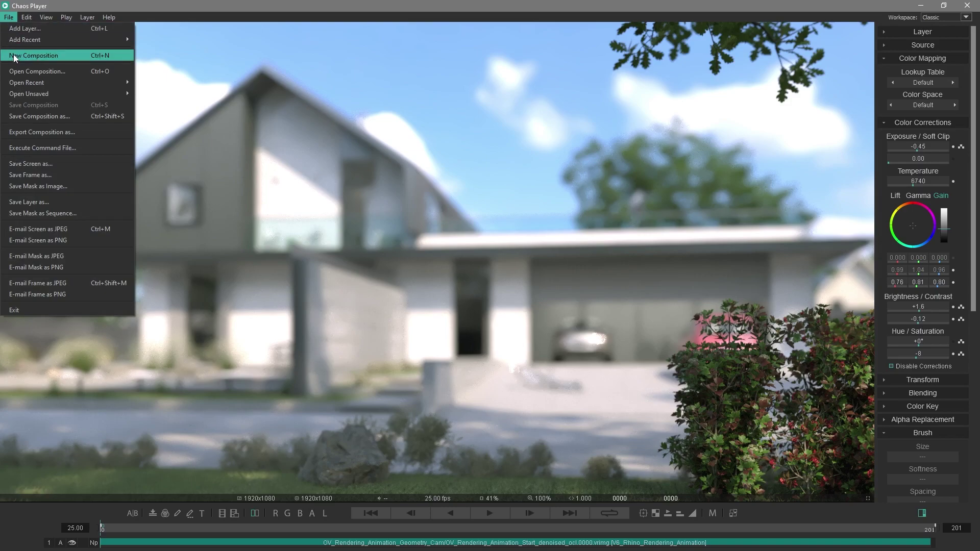
{"action": "left_click", "coordinate": [39, 205]}
{"action": "left_click", "coordinate": [88, 231]}
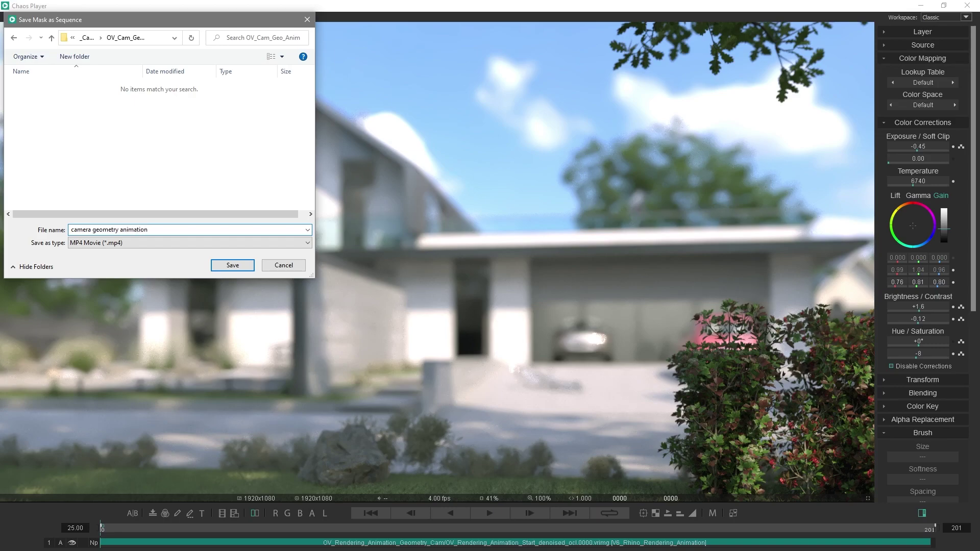
{"action": "left_click", "coordinate": [232, 265]}
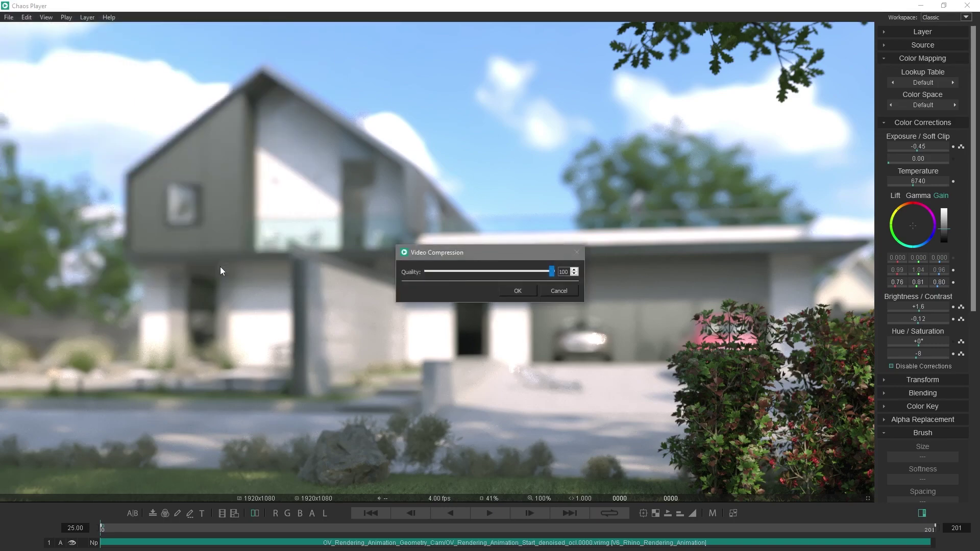
{"action": "left_click", "coordinate": [514, 291]}
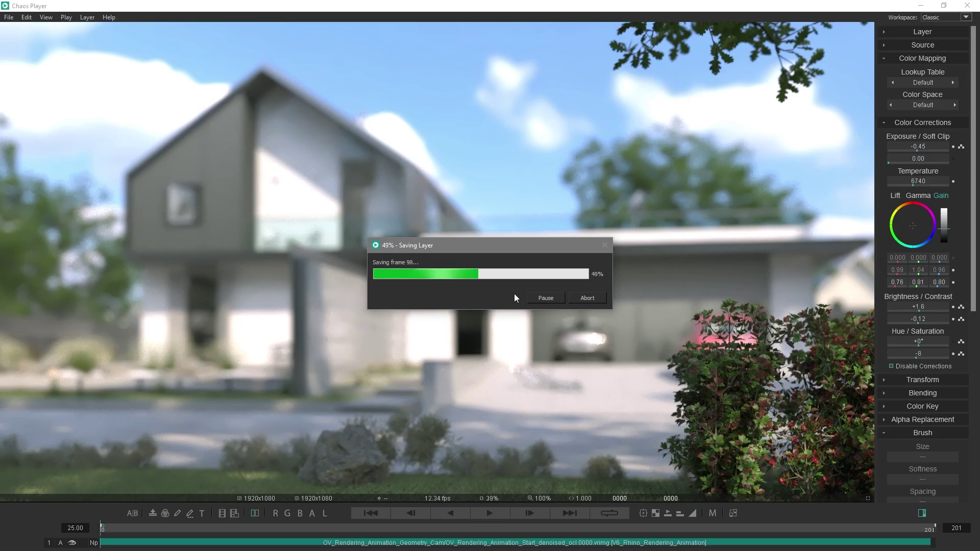